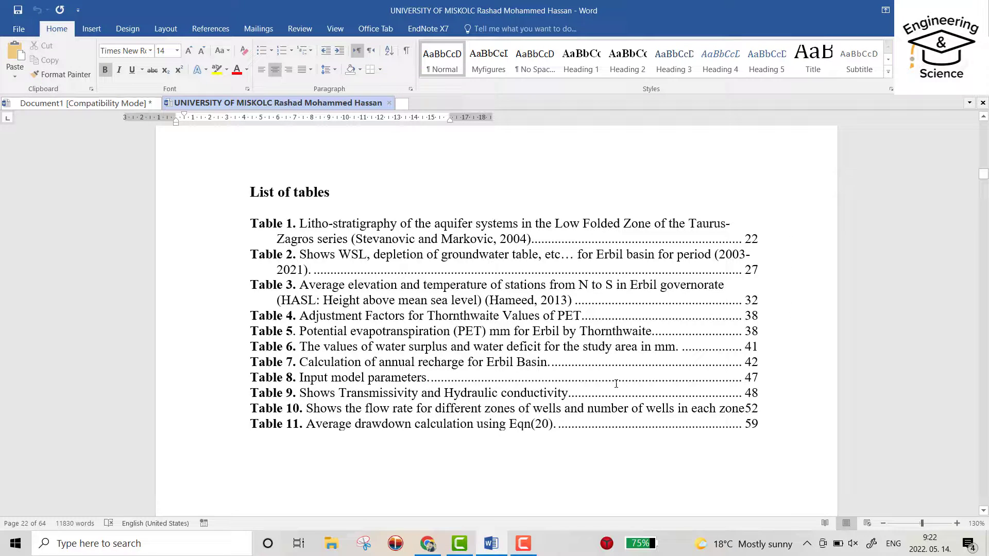
- Scroll through the thesis to review its existing List of Tables
scroll(616, 384, down, 12)
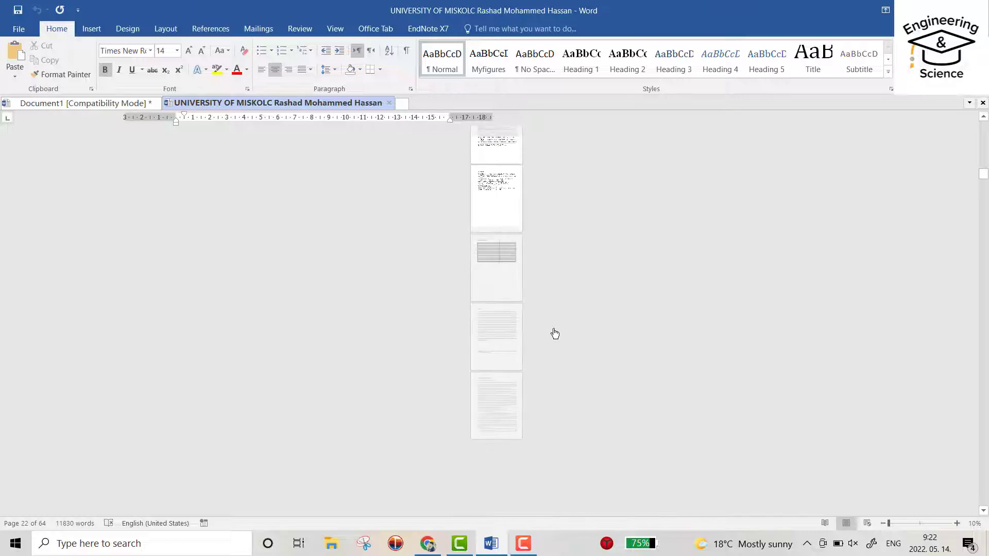
scroll(555, 334, up, 5)
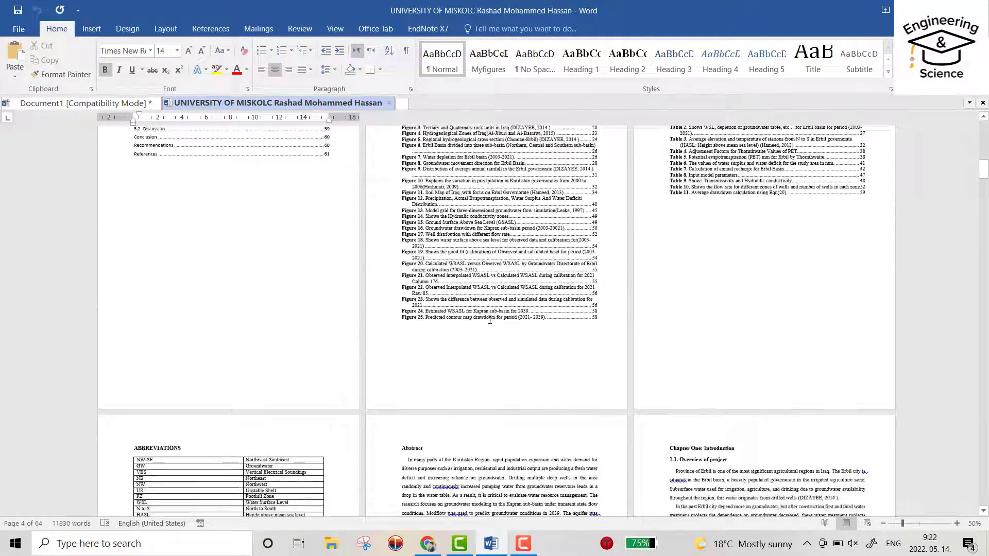
scroll(490, 320, down, 10)
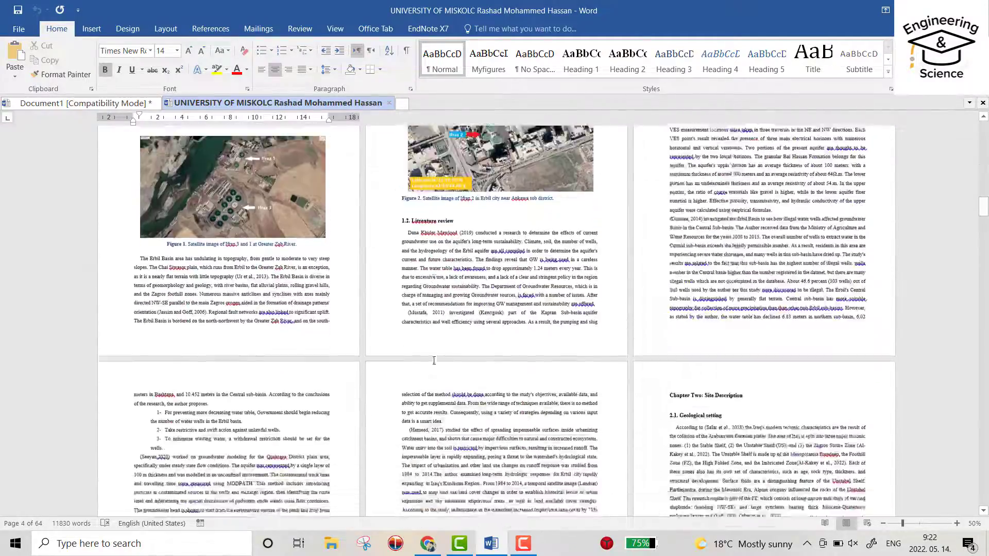
scroll(435, 360, down, 5)
- In Document1, create a new style from formatting named 'List Of Tables' in the Styles gallery
click(129, 104)
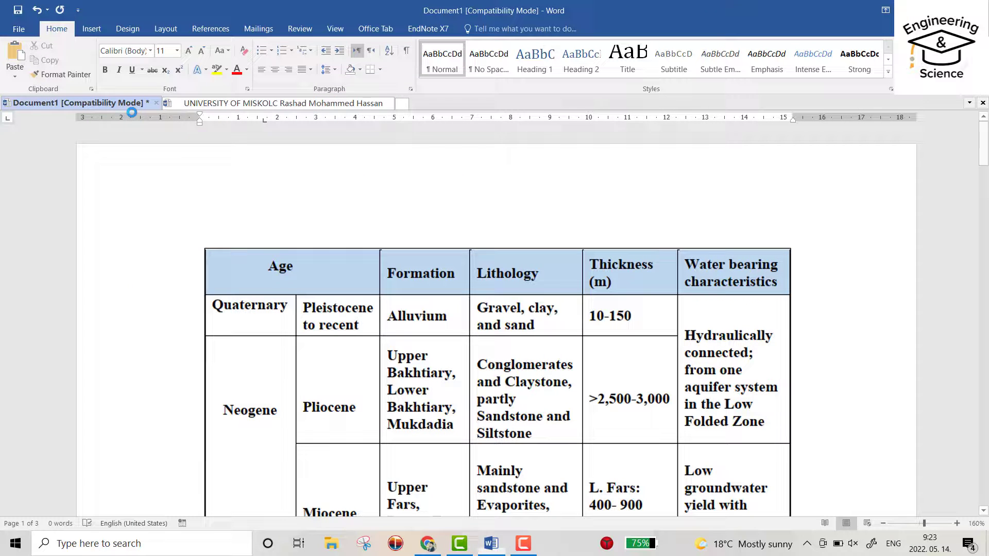
scroll(438, 325, up, 1)
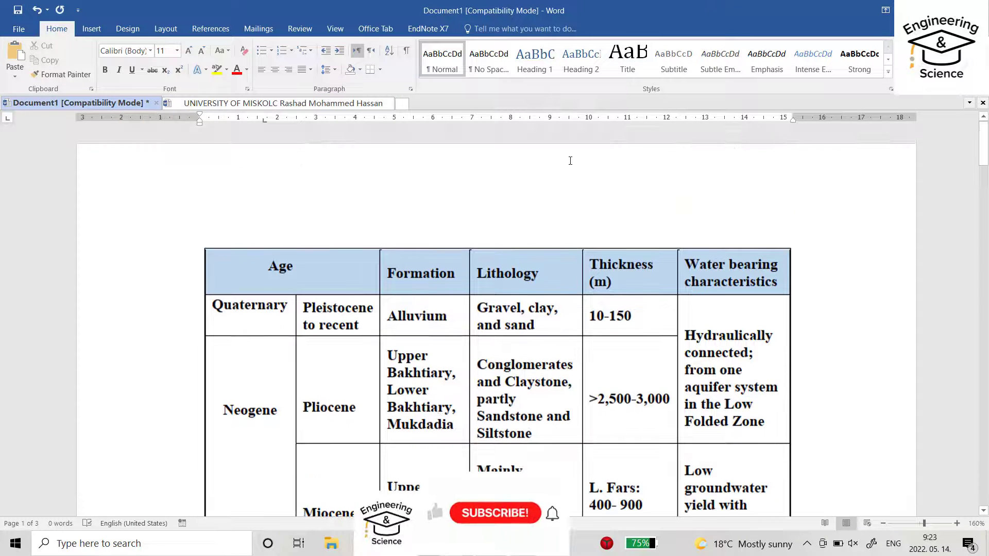
click(888, 71)
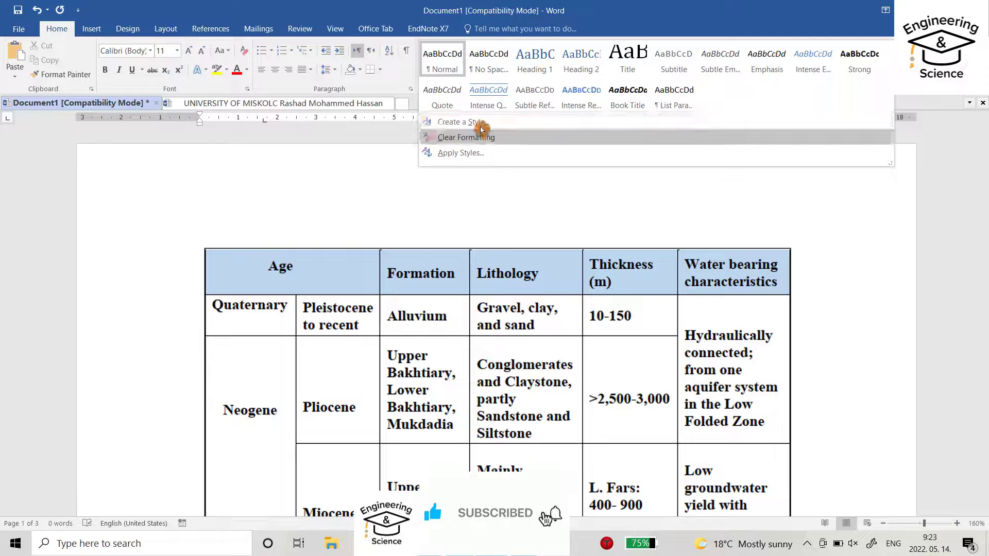
click(479, 124)
text(List Of Tables)
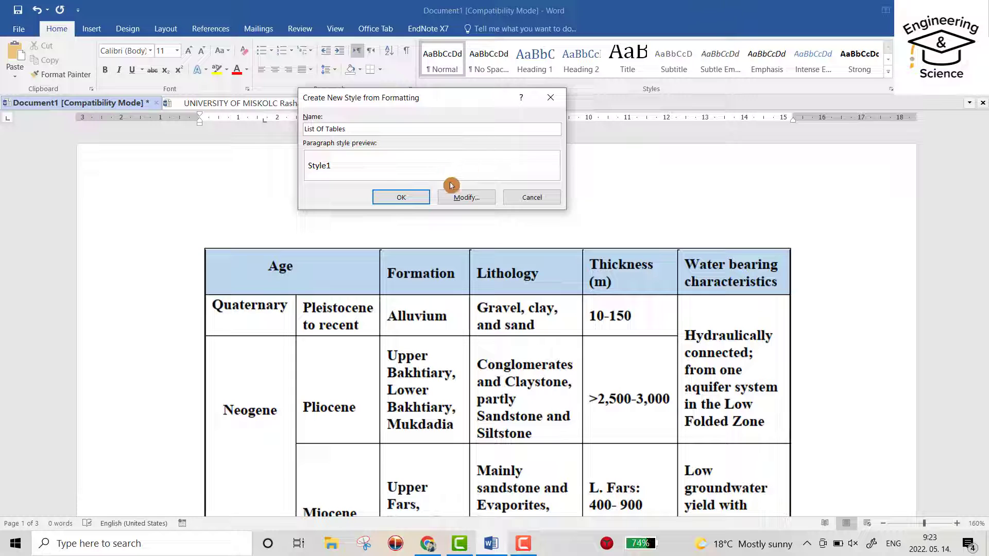
click(403, 198)
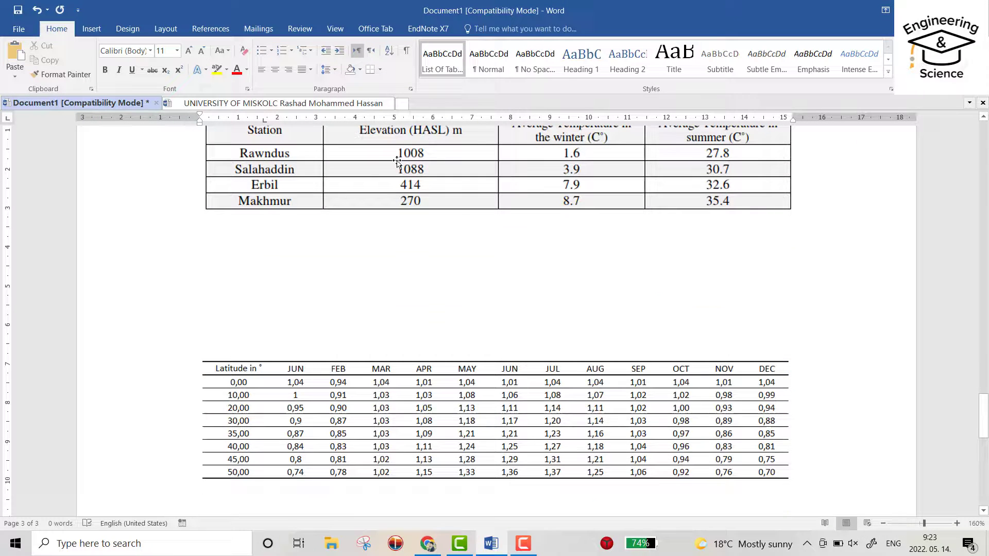
click(446, 71)
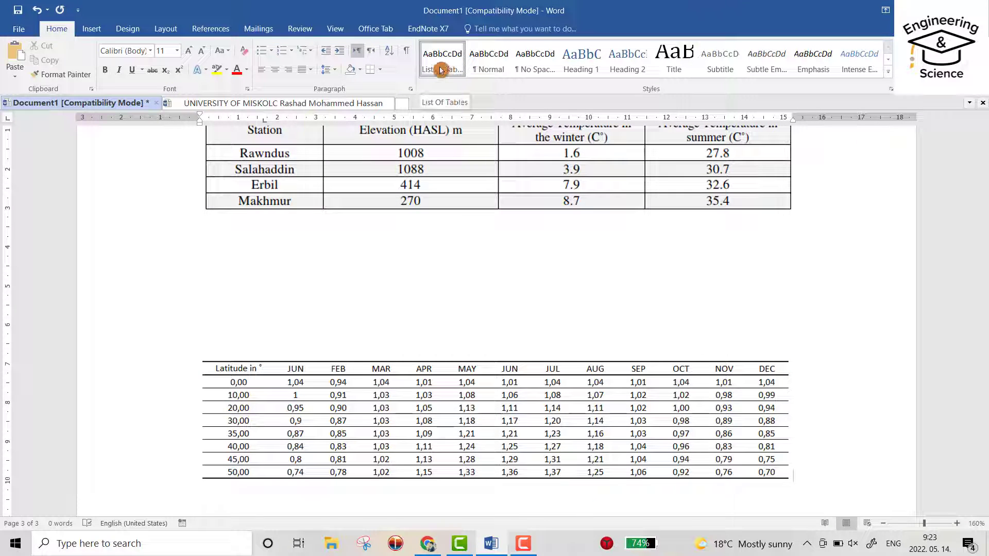
- Modify List Of Tables to Text 2 dark blue, Times New Roman 12 pt, centred, 1.5 line spacing
right_click(441, 70)
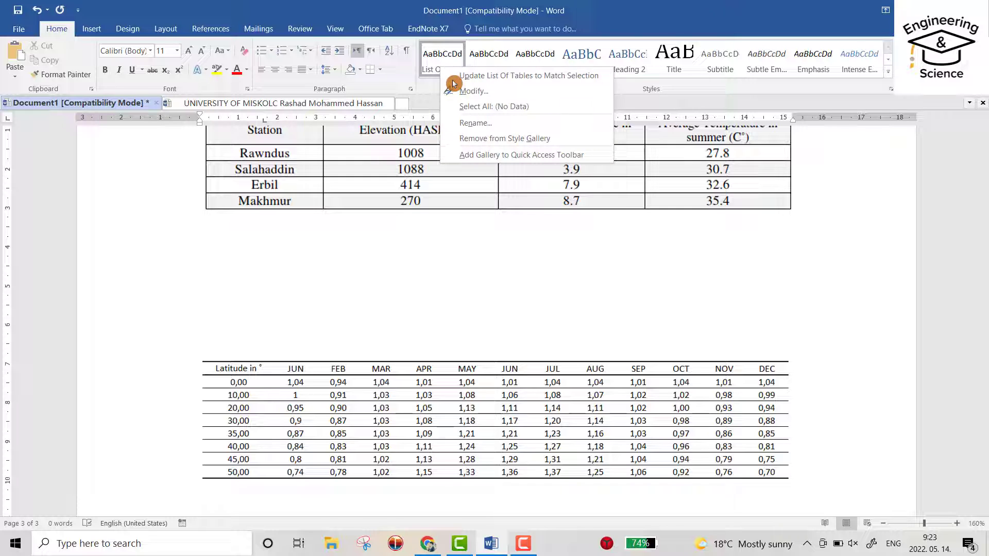
click(453, 77)
click(537, 213)
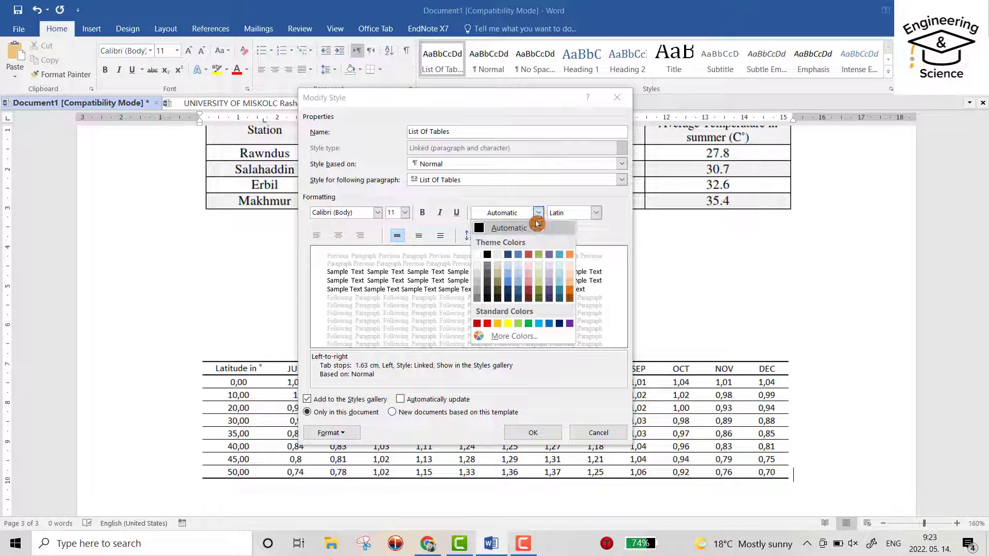
click(508, 255)
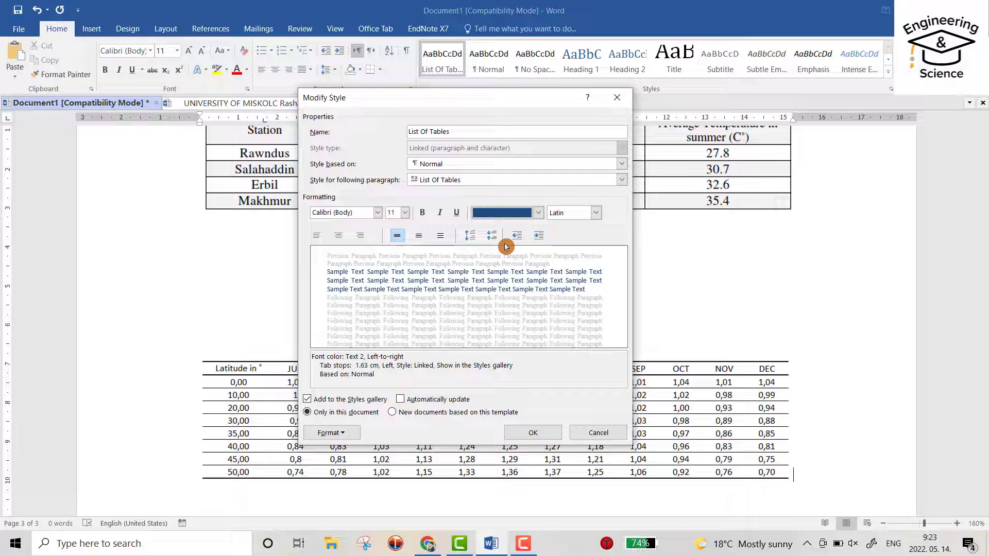
click(378, 213)
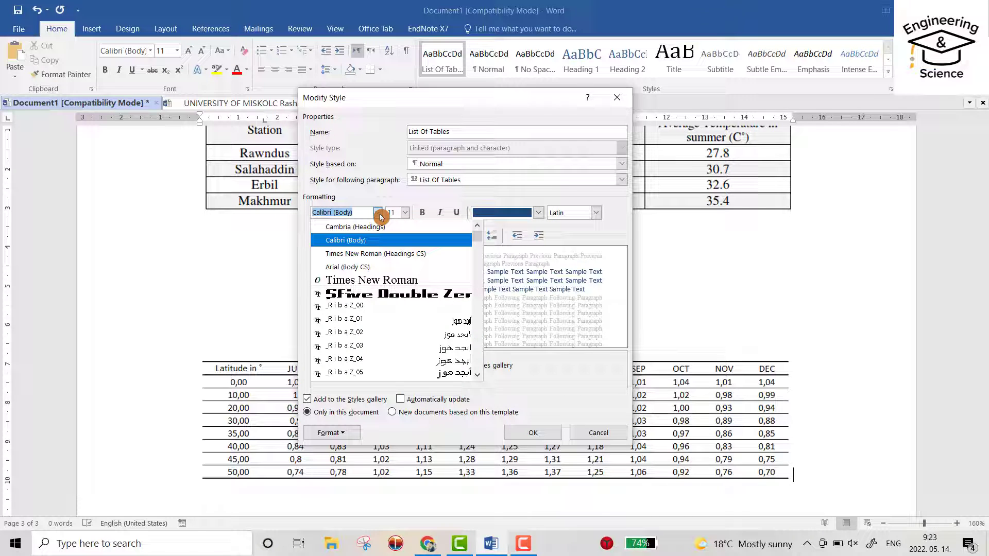
click(366, 255)
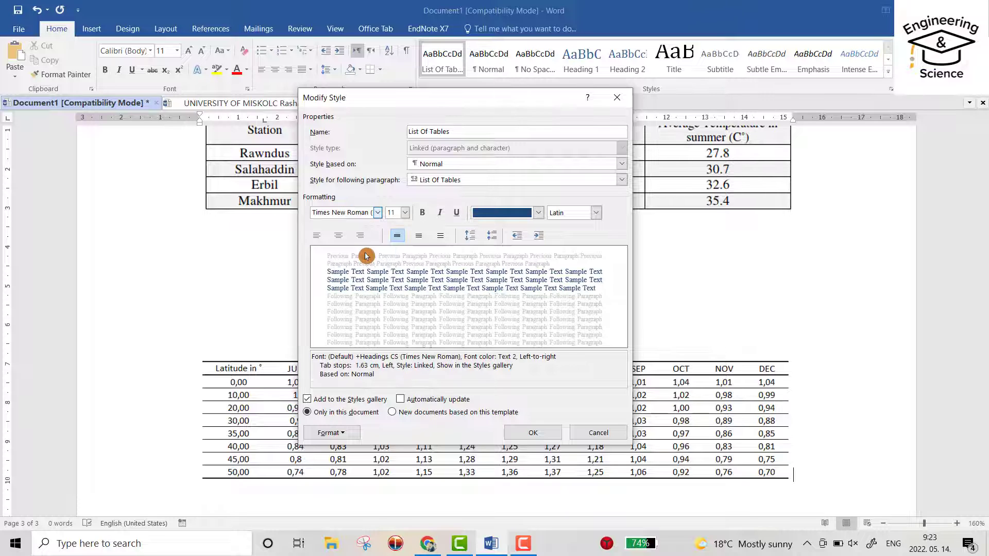
click(405, 213)
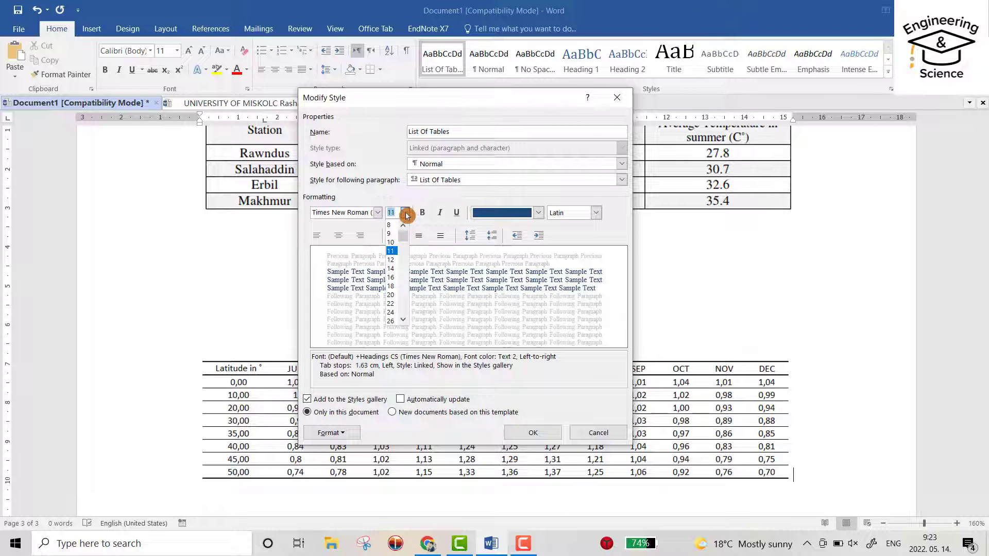
click(391, 259)
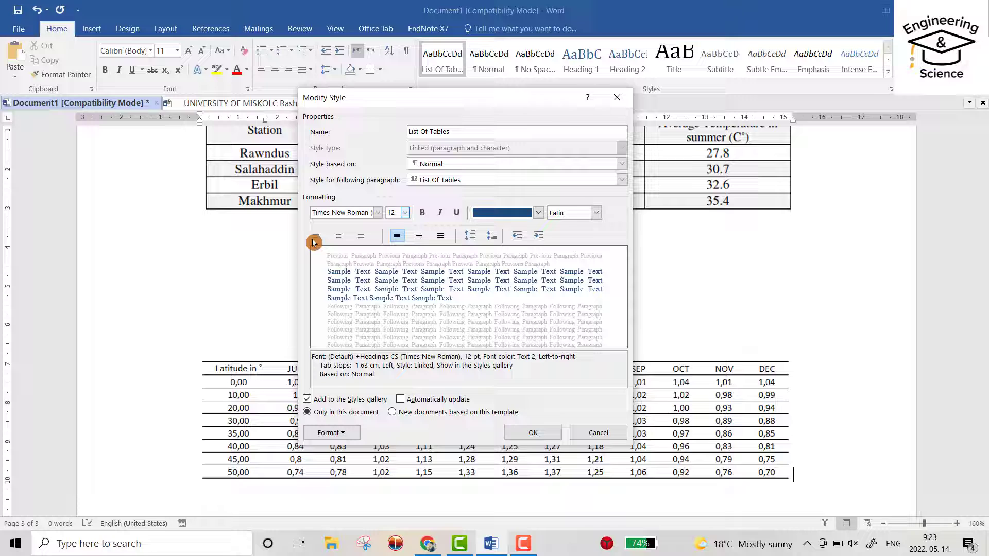
click(341, 240)
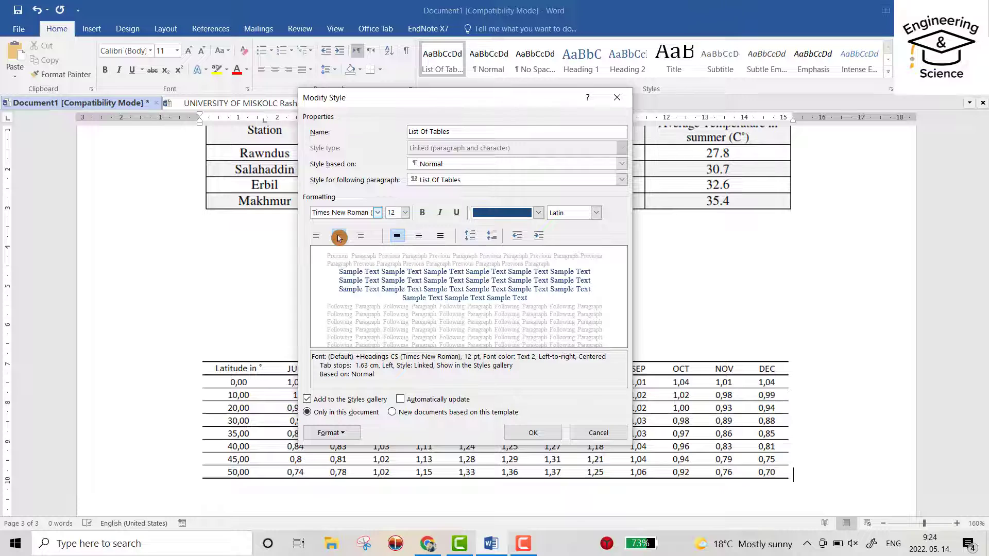
click(419, 238)
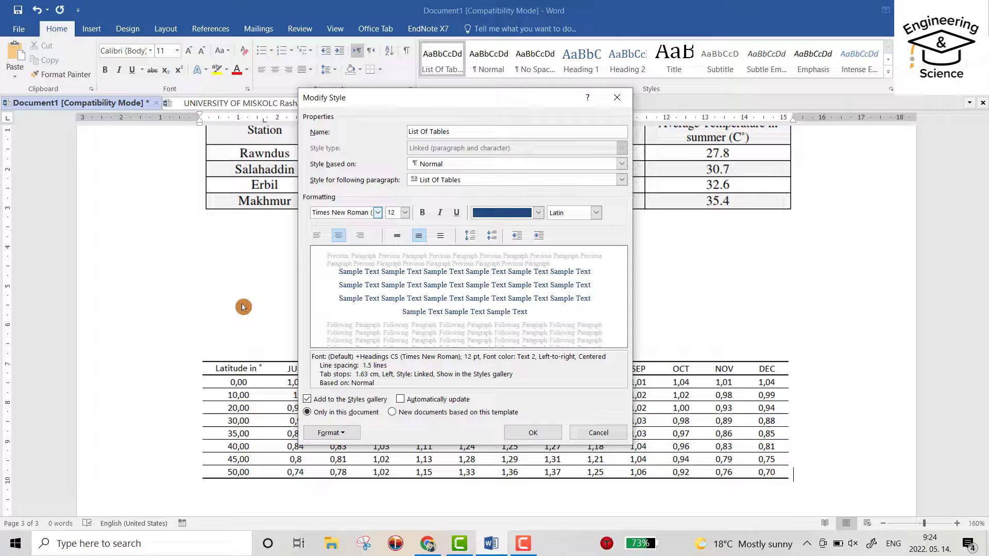
click(538, 433)
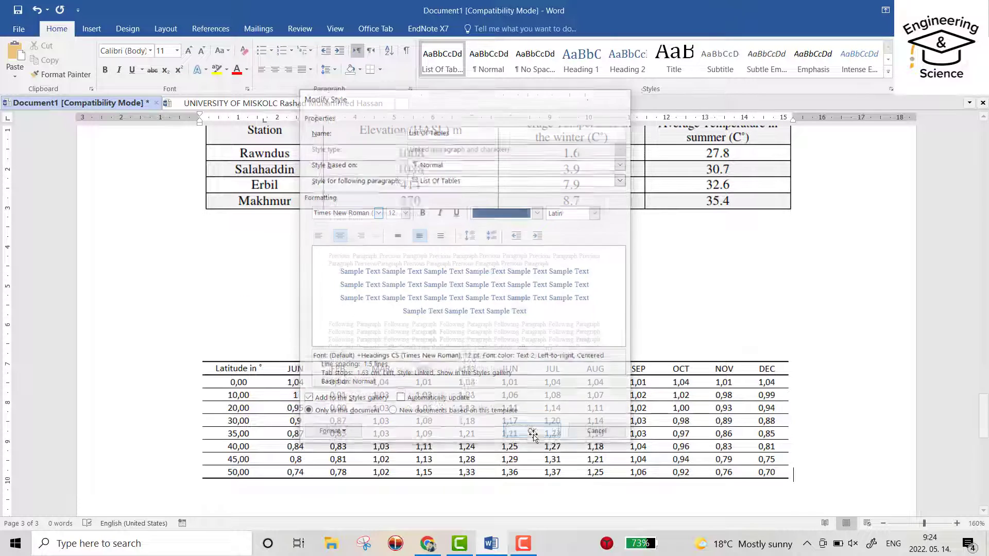
- Add a Table-label caption to the stratigraphy table reading 'Table 1. Shows The stratigraphy'
scroll(538, 432, up, 20)
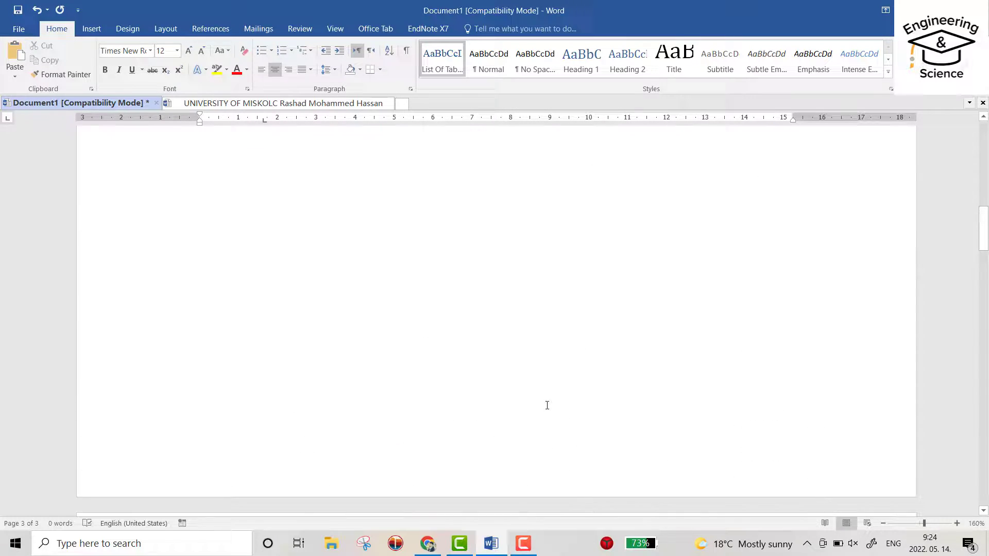
scroll(553, 390, up, 1)
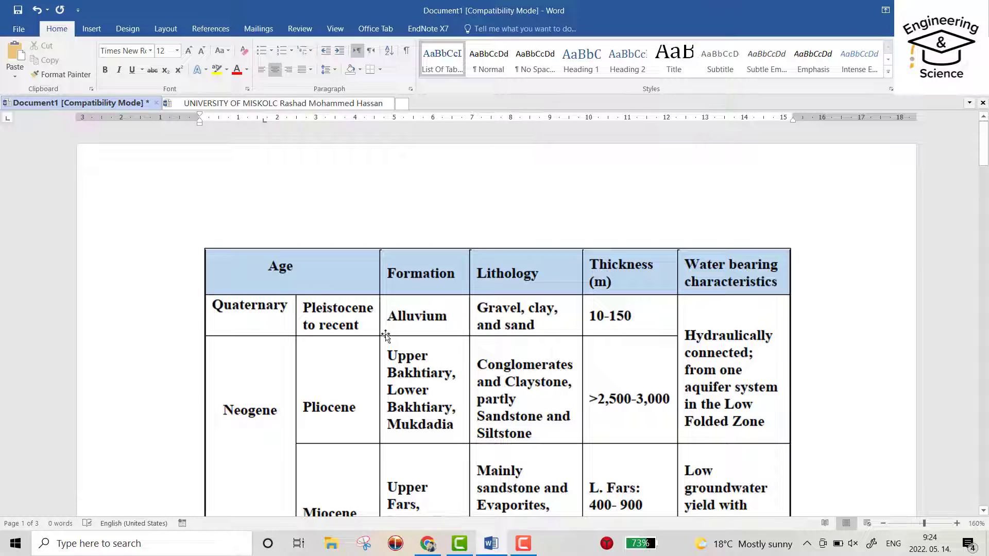
click(393, 317)
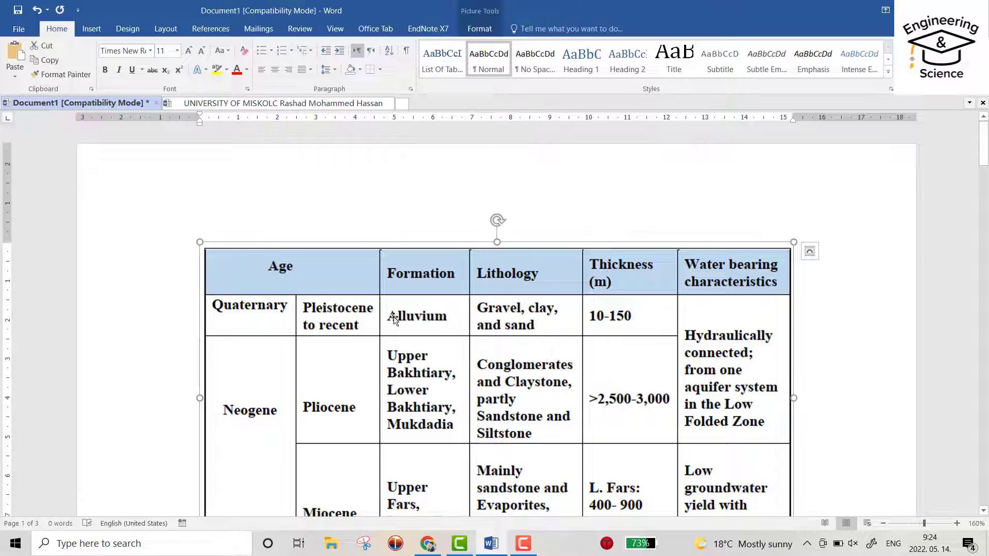
right_click(429, 316)
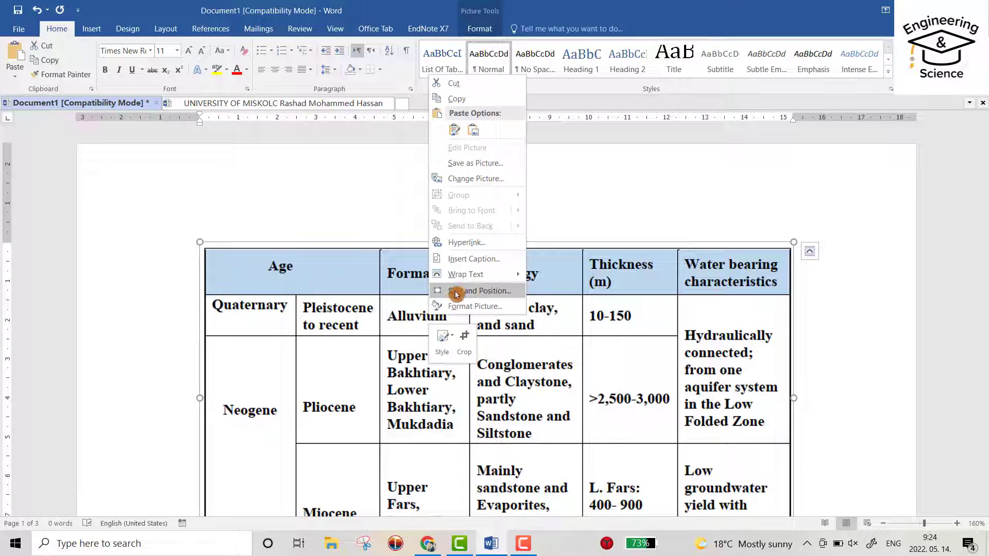
click(477, 259)
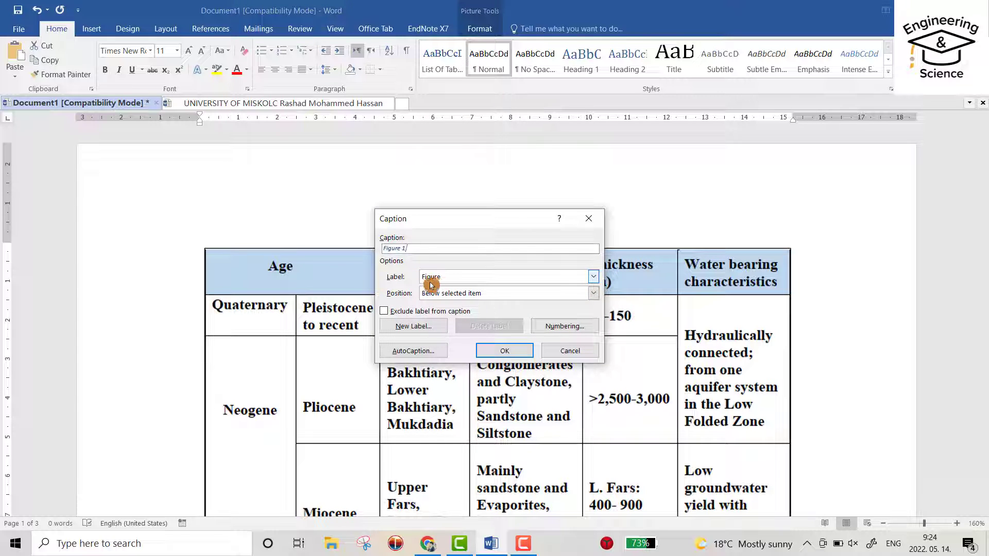
click(594, 277)
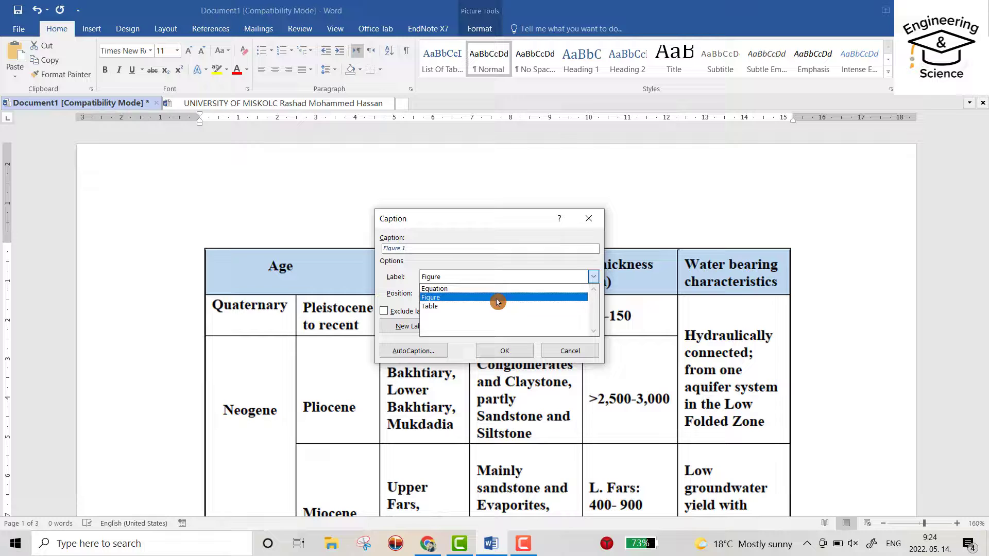
click(462, 307)
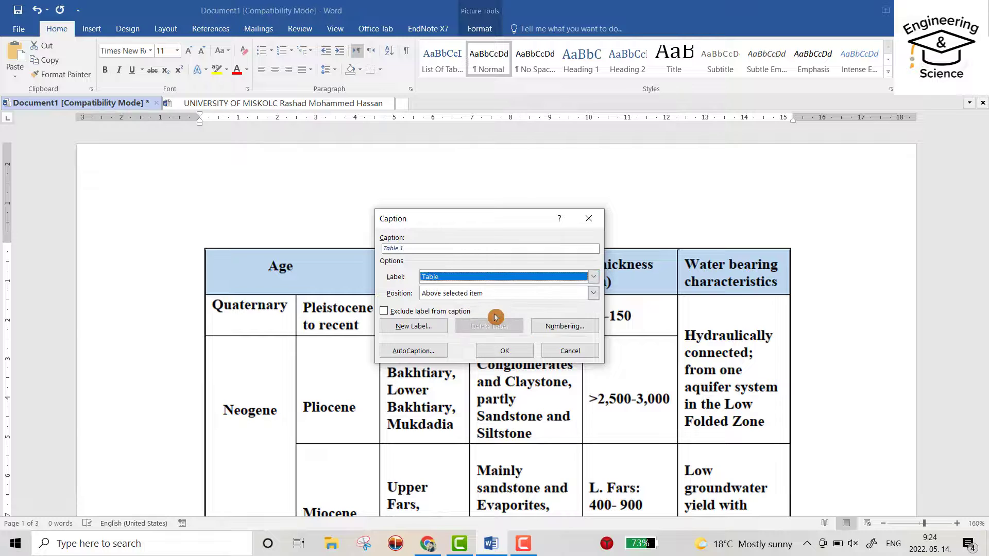
click(414, 248)
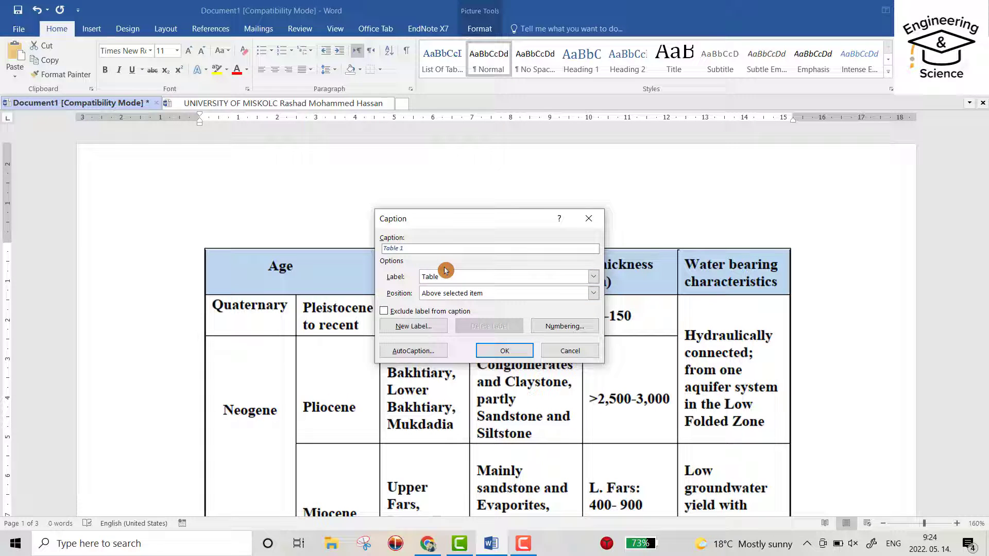
text(.)
text(Sho)
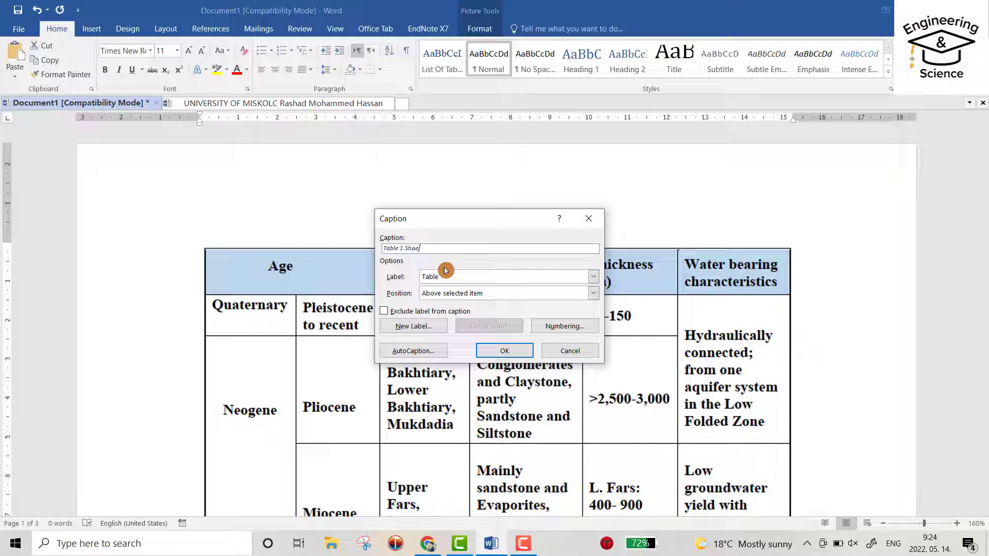
text(ws The stratigraphy)
- Confirm the Table 1 caption, then caption the well-data table 'Table 2. Shows the drawdown for erbil basin'
click(505, 351)
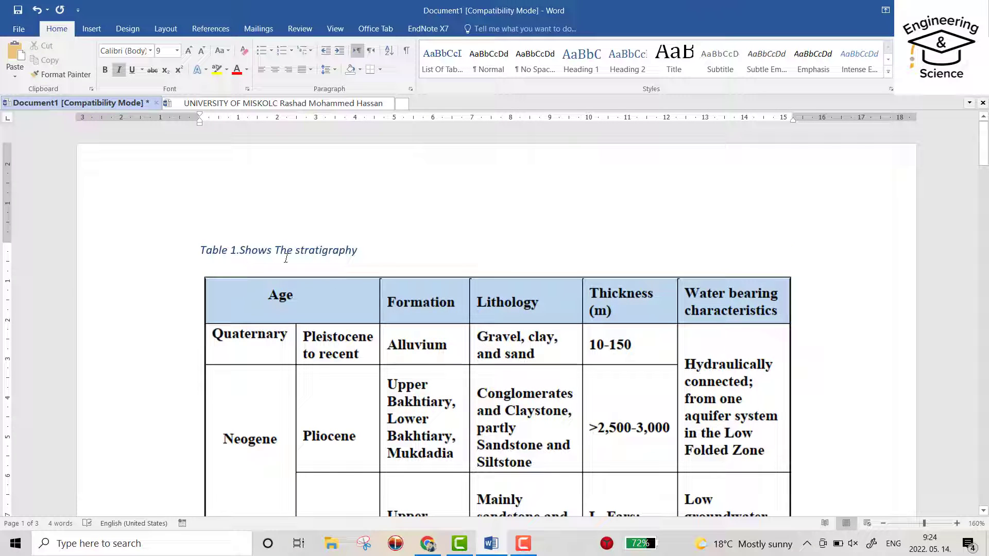
scroll(325, 266, down, 20)
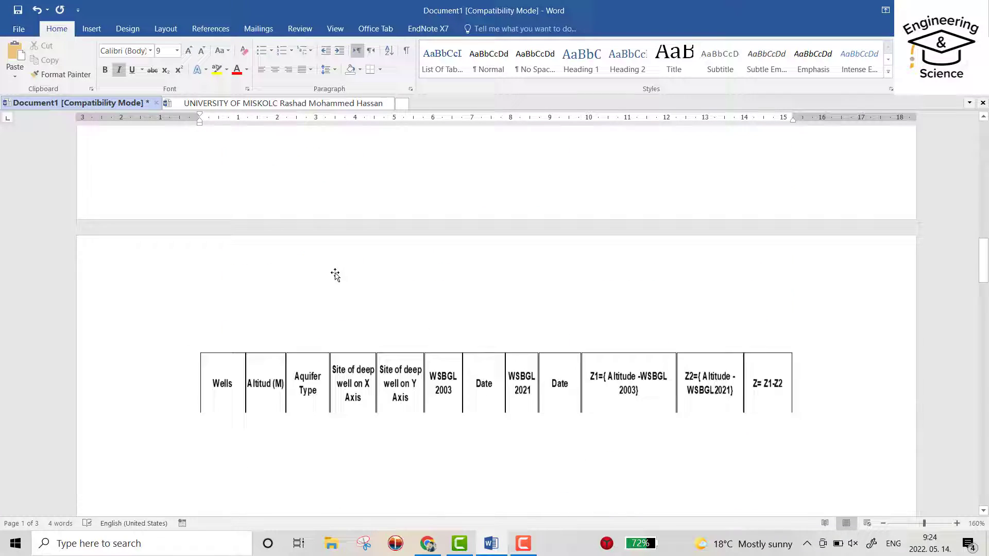
scroll(345, 259, up, 3)
click(353, 337)
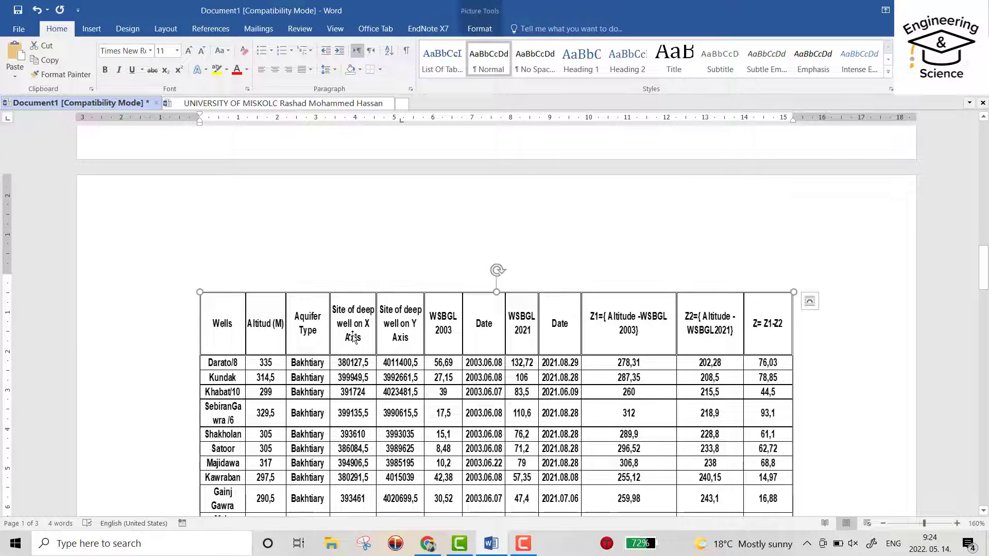
right_click(353, 337)
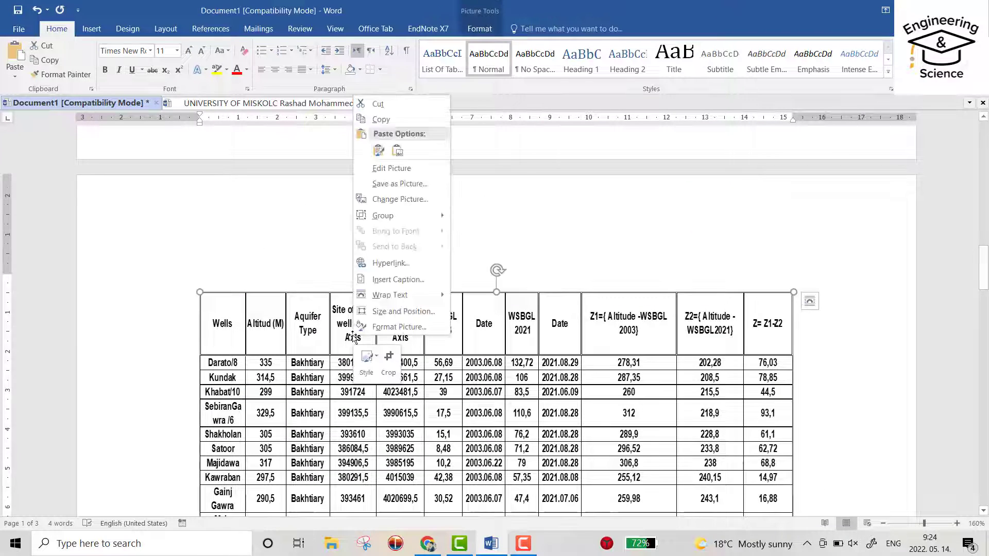
click(387, 281)
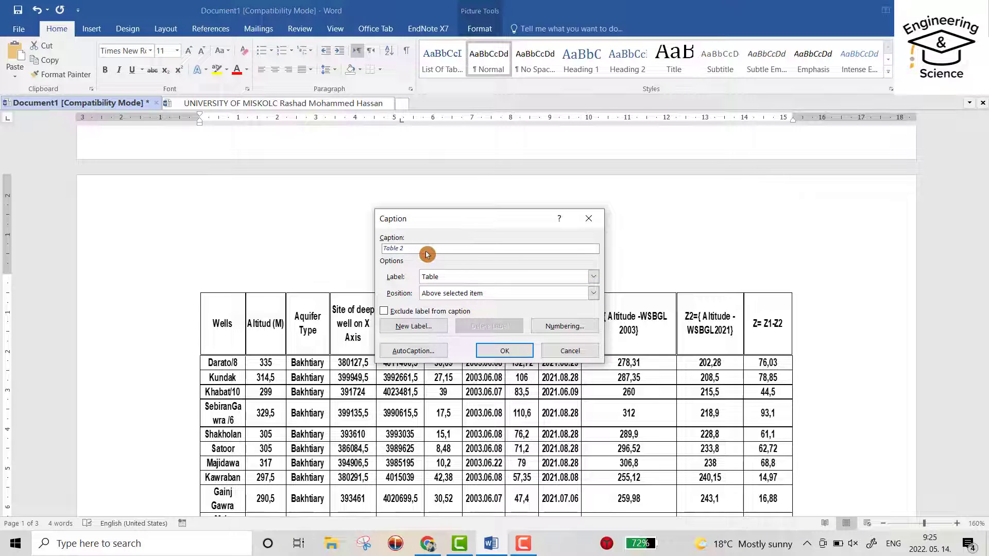
text(. Shows)
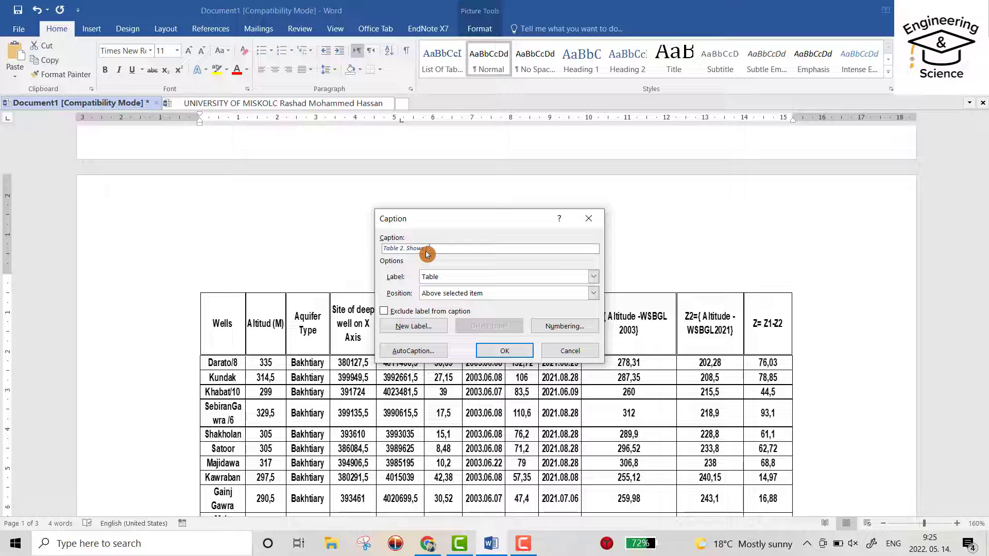
text( the drawdown fo)
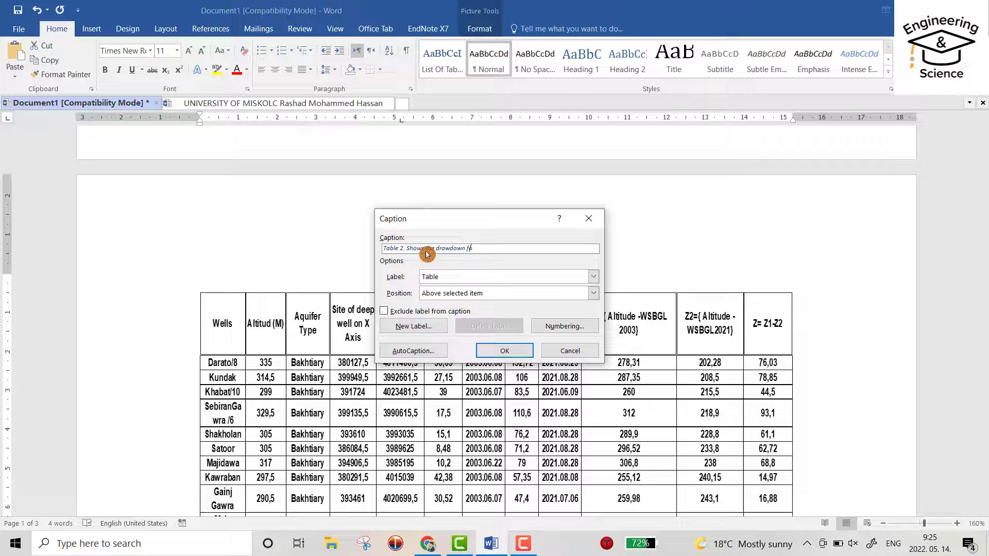
text(r erbil)
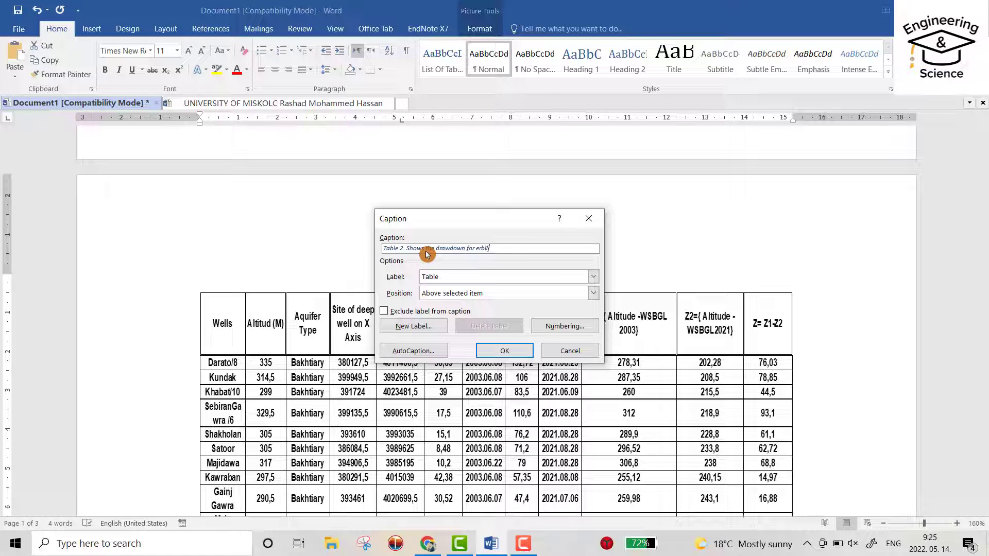
text( basin)
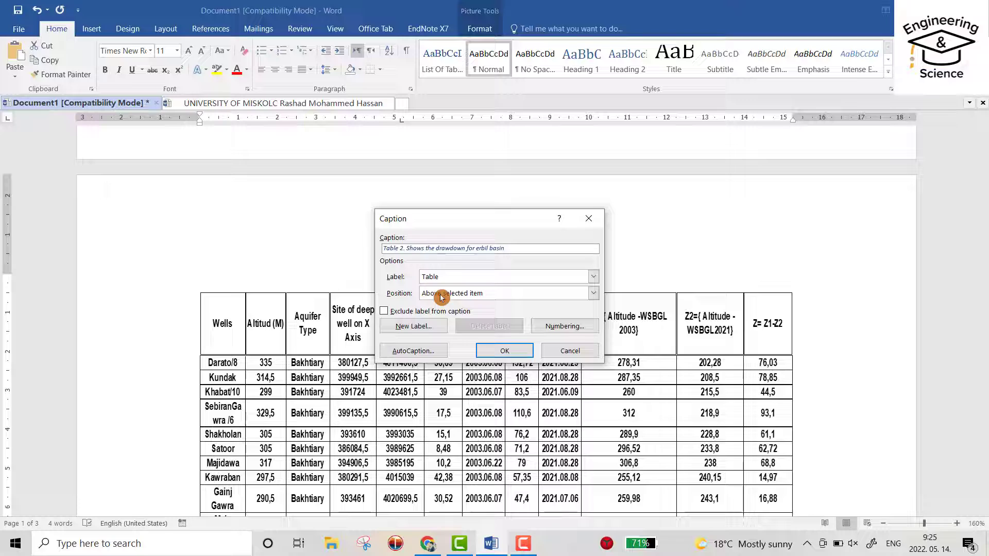
click(504, 351)
scroll(490, 278, down, 20)
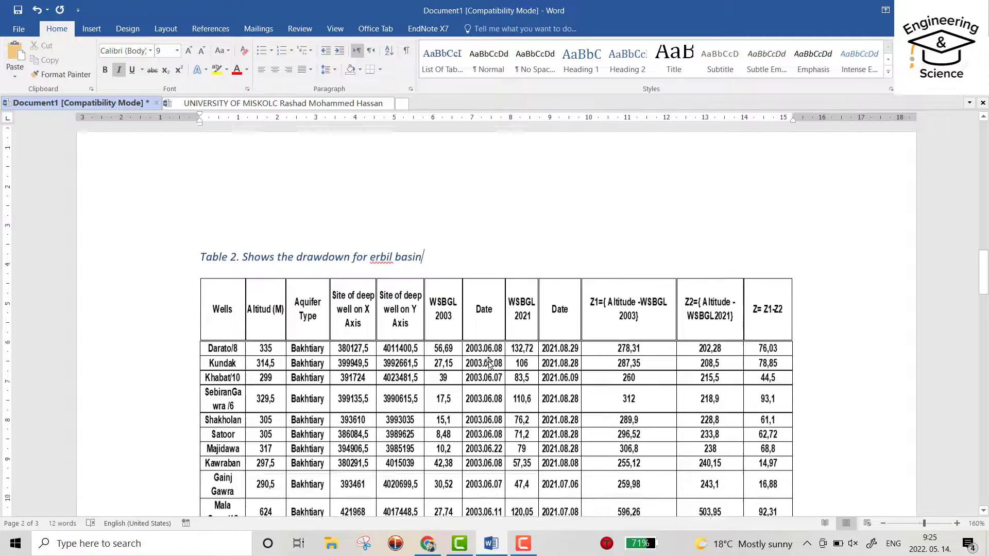
- Caption the temperature table as Table 3 with the text 'explains tempreature'
right_click(367, 296)
click(407, 237)
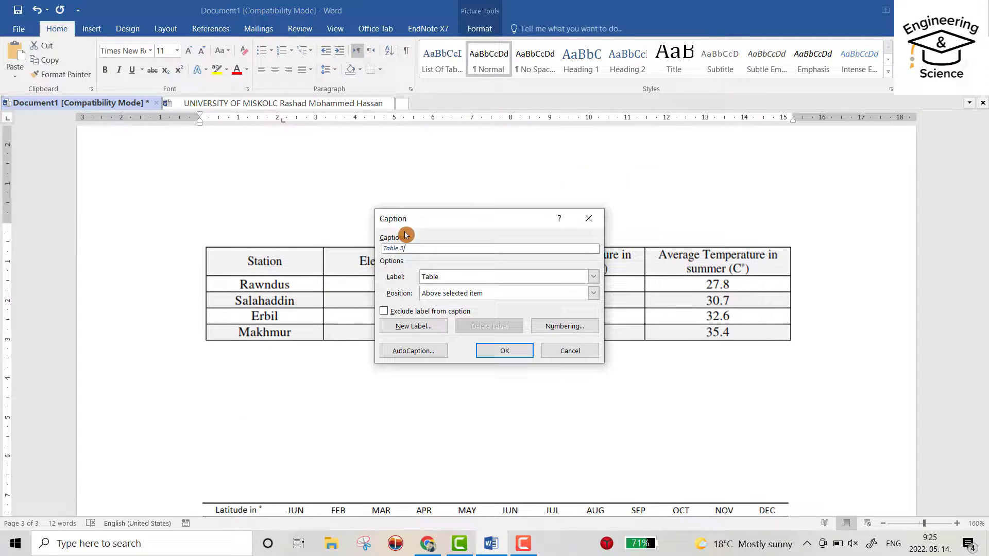
text(explains)
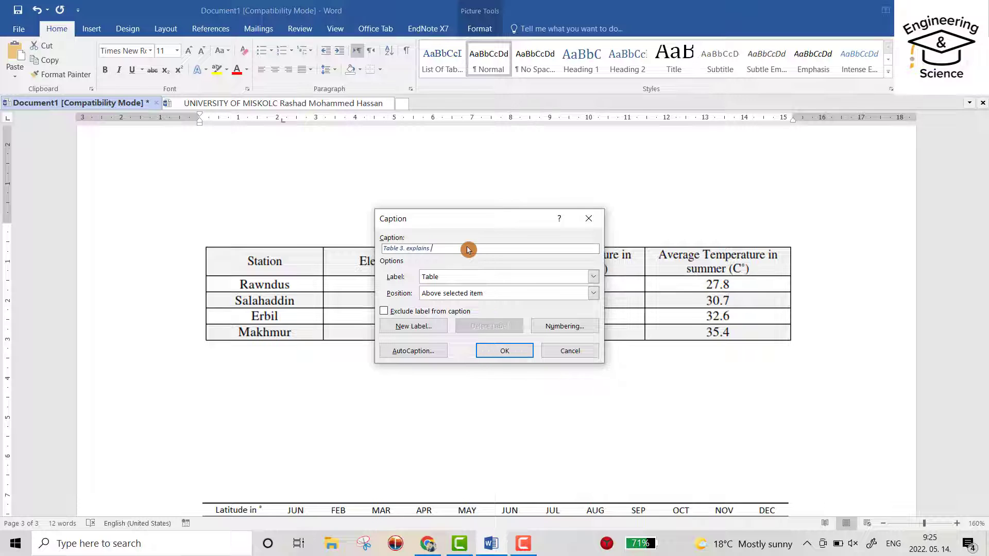
text( tempreature)
key(Return)
scroll(488, 280, down, 7)
- Caption the latitude table 'Table 4. Adjustment factor for thornwaite equation'
right_click(367, 253)
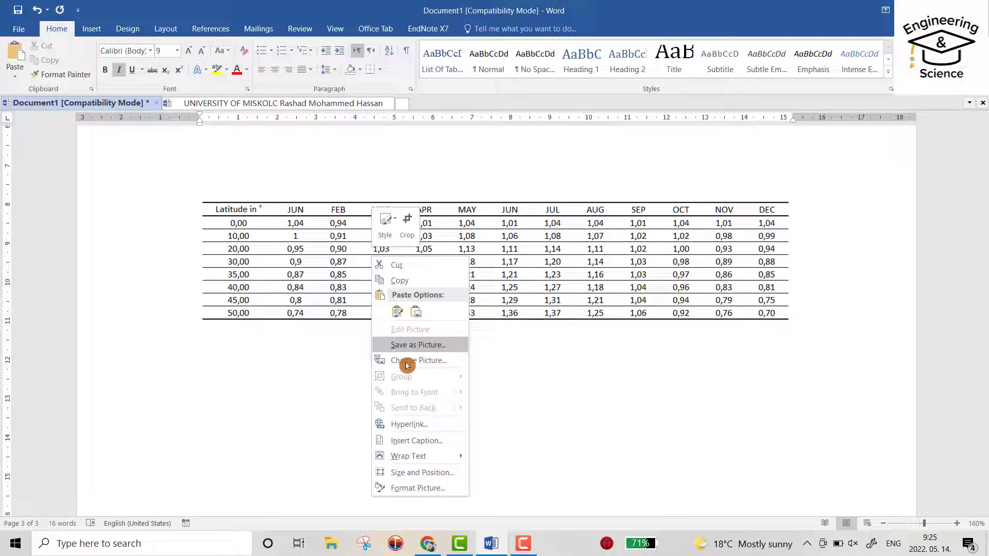
click(427, 430)
text(. Adjus)
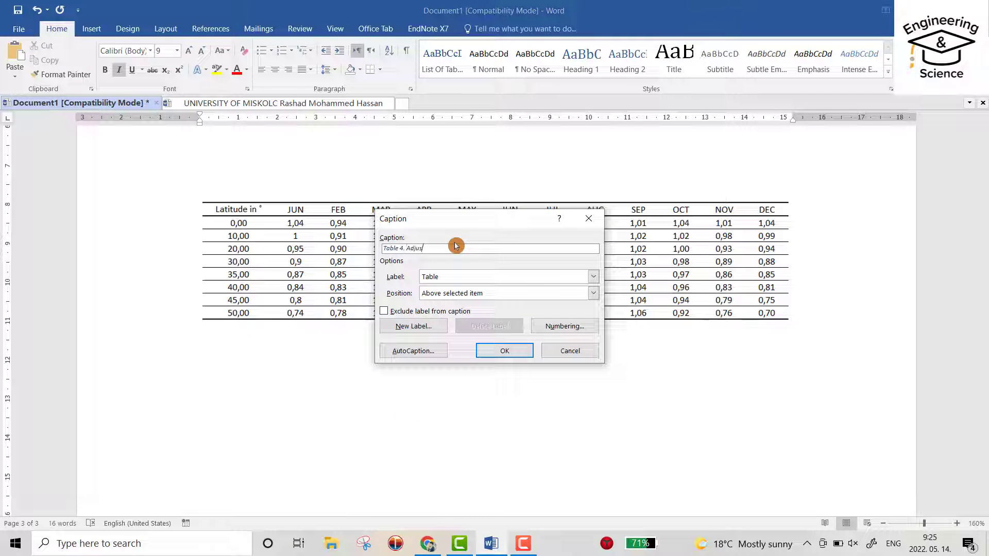
text(tment factor for )
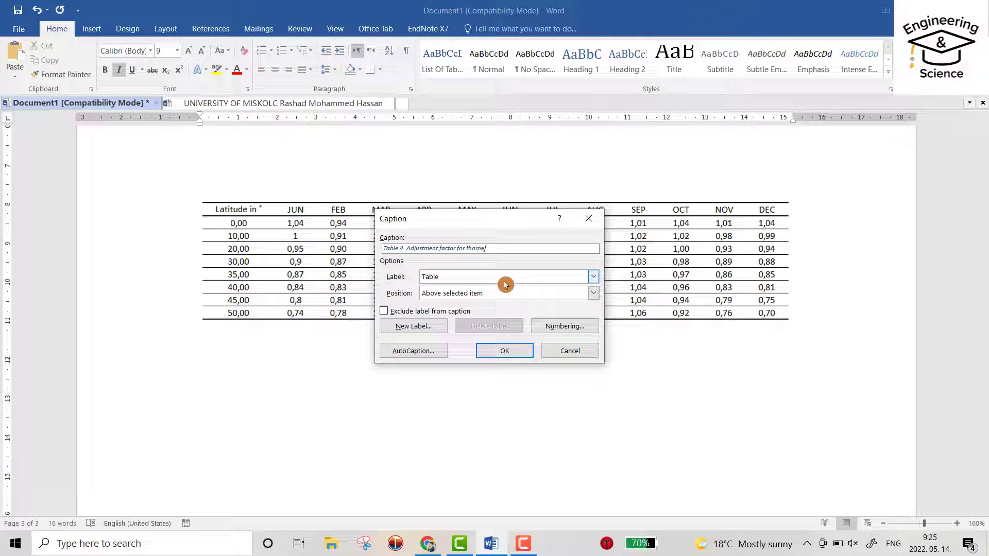
text(thornwaite )
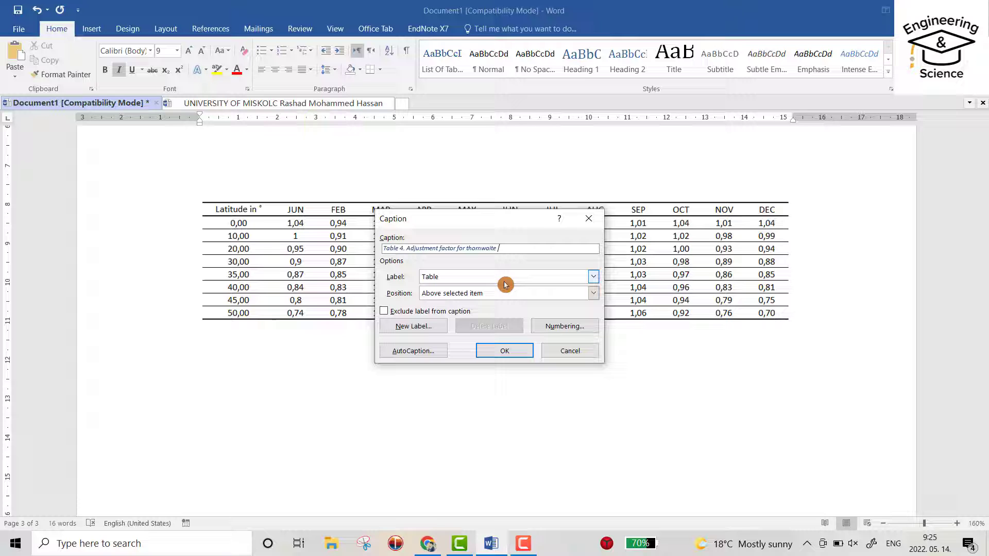
text(equation)
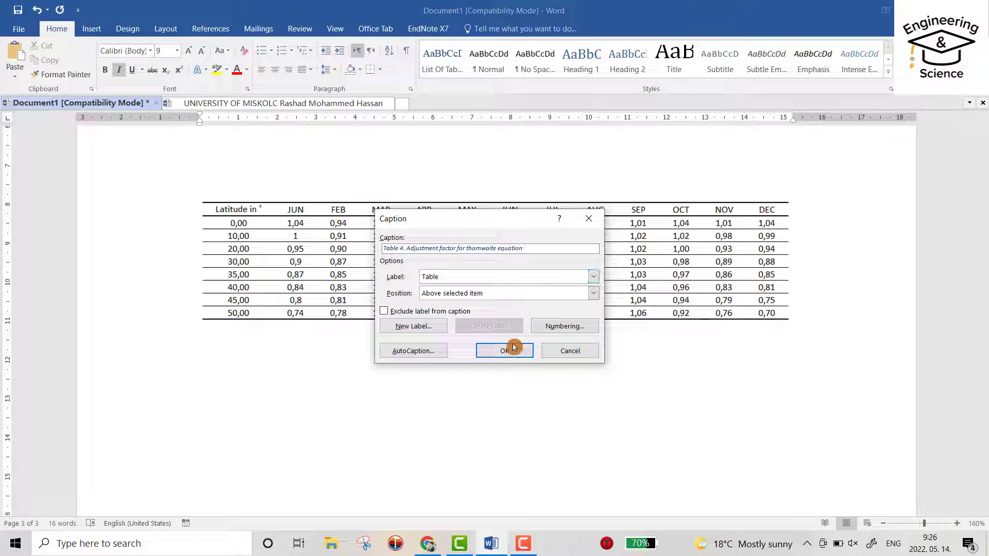
click(506, 349)
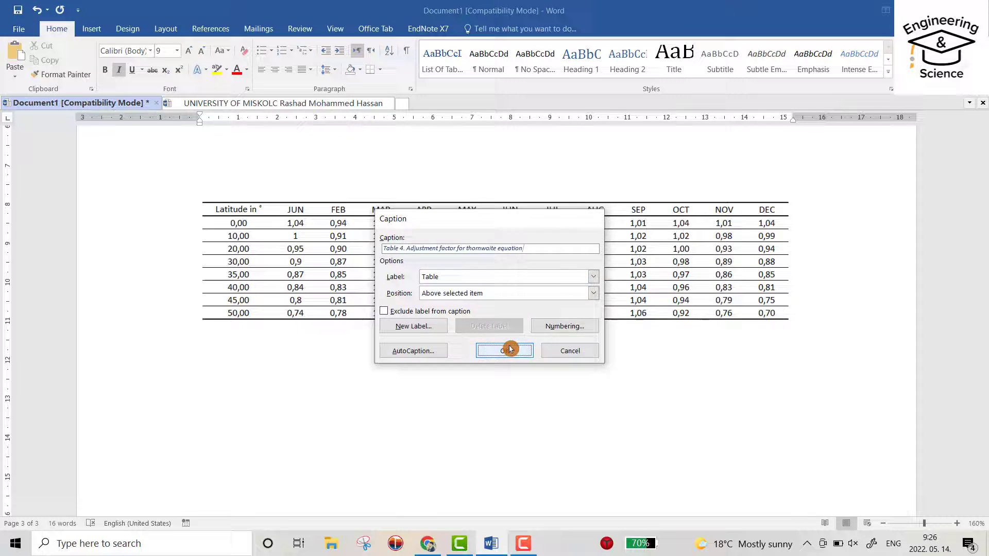
- Apply the List Of Tables style to the Table 1 caption
scroll(383, 285, down, 5)
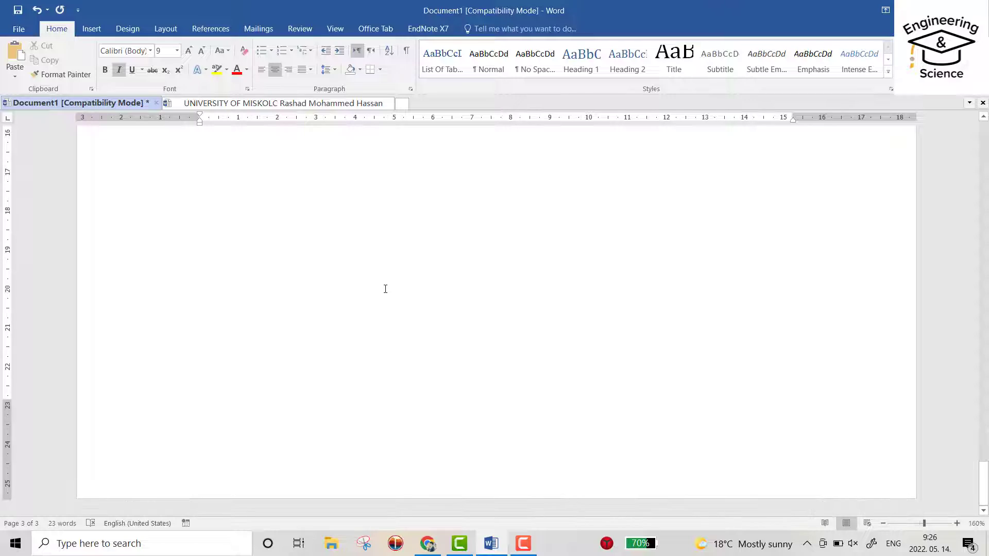
scroll(386, 290, up, 2)
scroll(385, 290, up, 15)
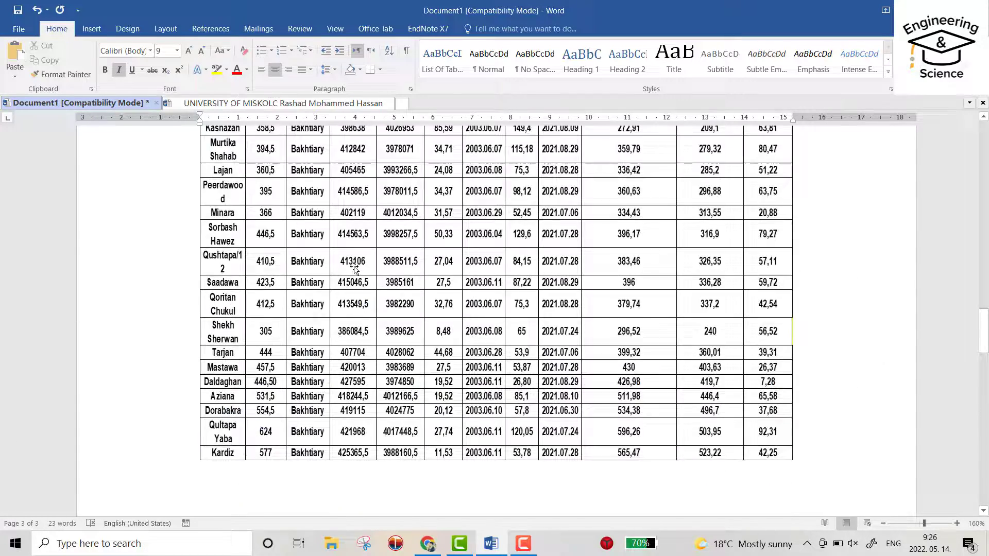
scroll(447, 298, up, 10)
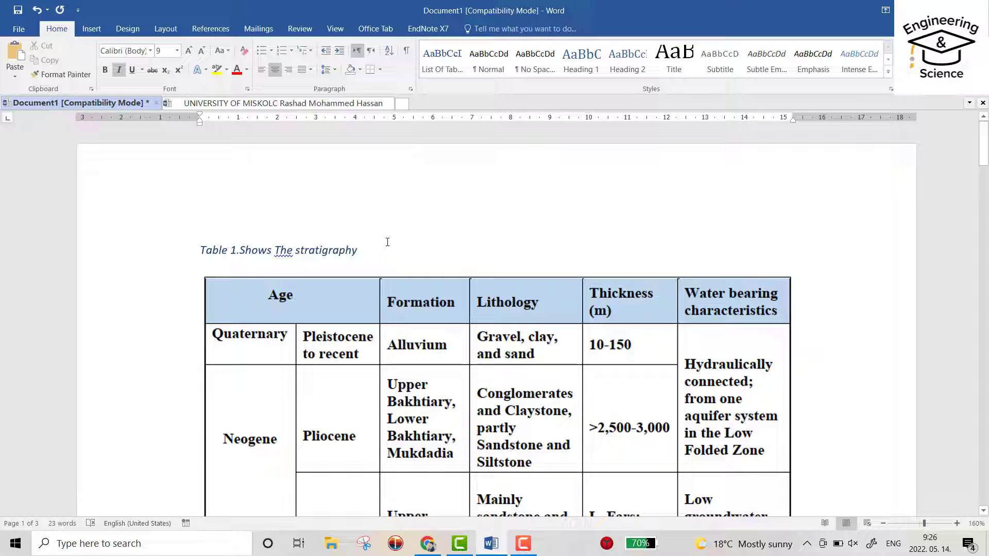
click(442, 71)
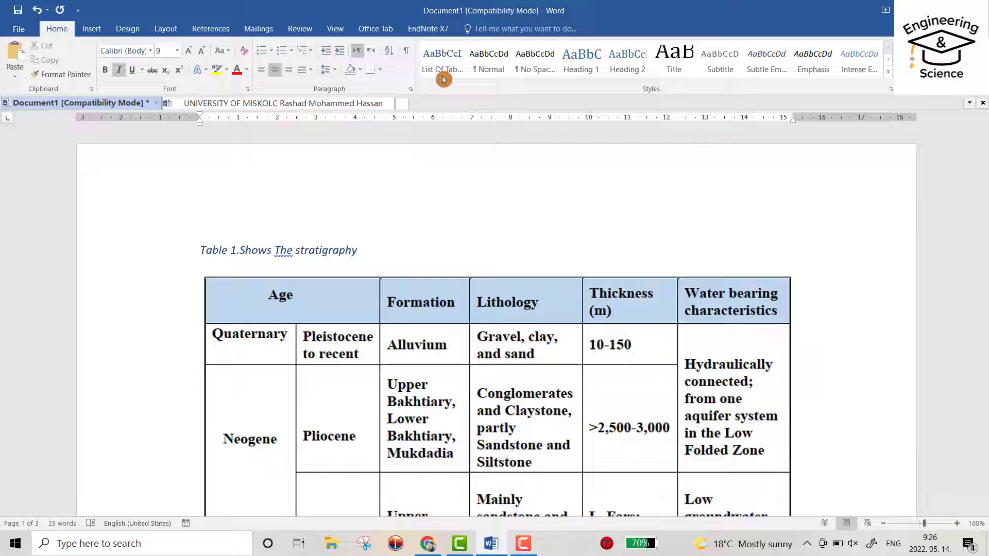
drag(379, 244, 159, 249)
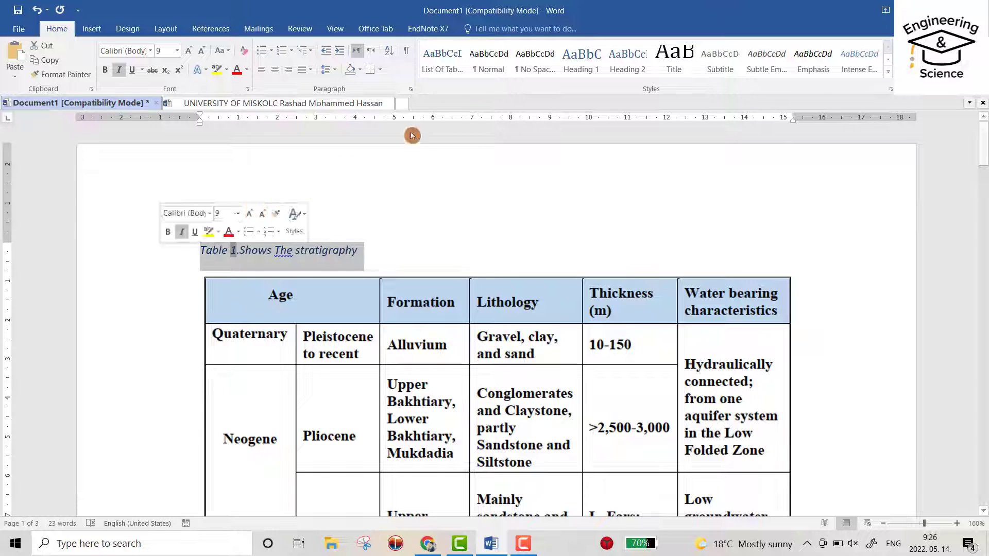
click(446, 62)
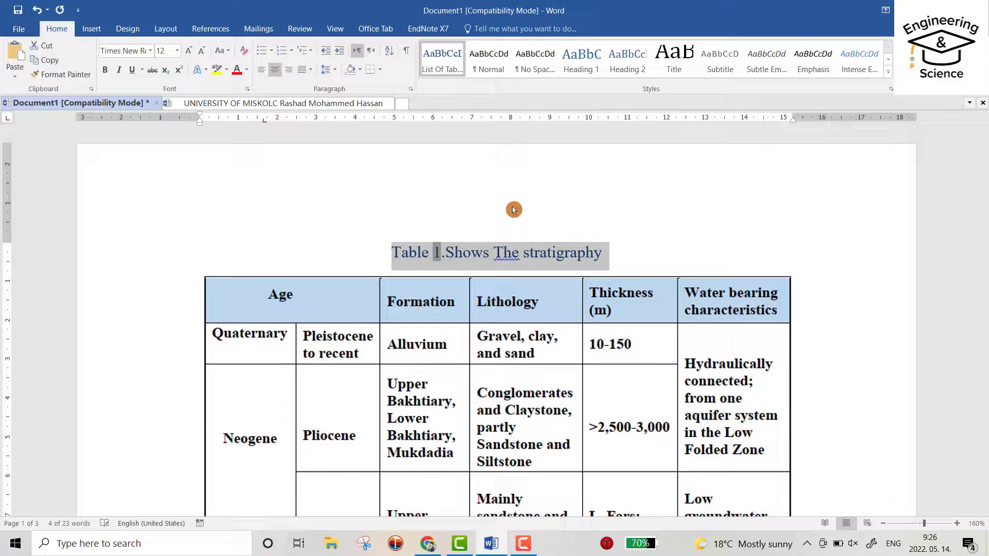
- Style the Table 2 caption as List Of Tables and push it onto its table's page
scroll(521, 267, down, 15)
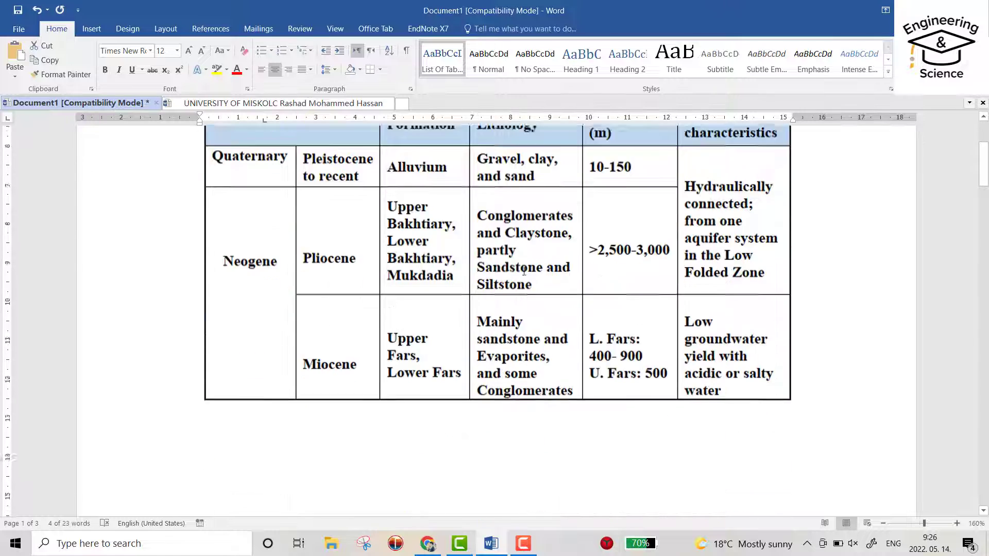
scroll(522, 267, down, 2)
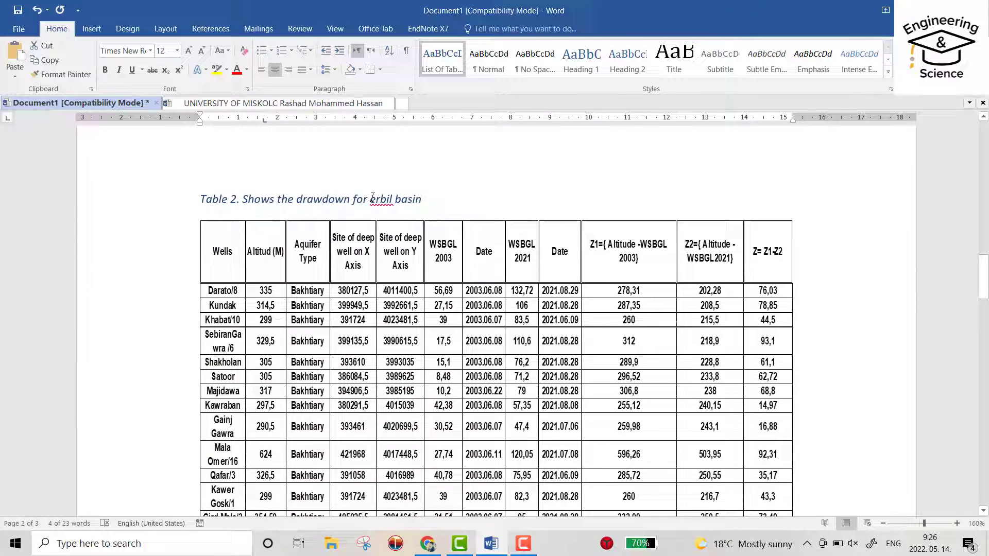
click(169, 200)
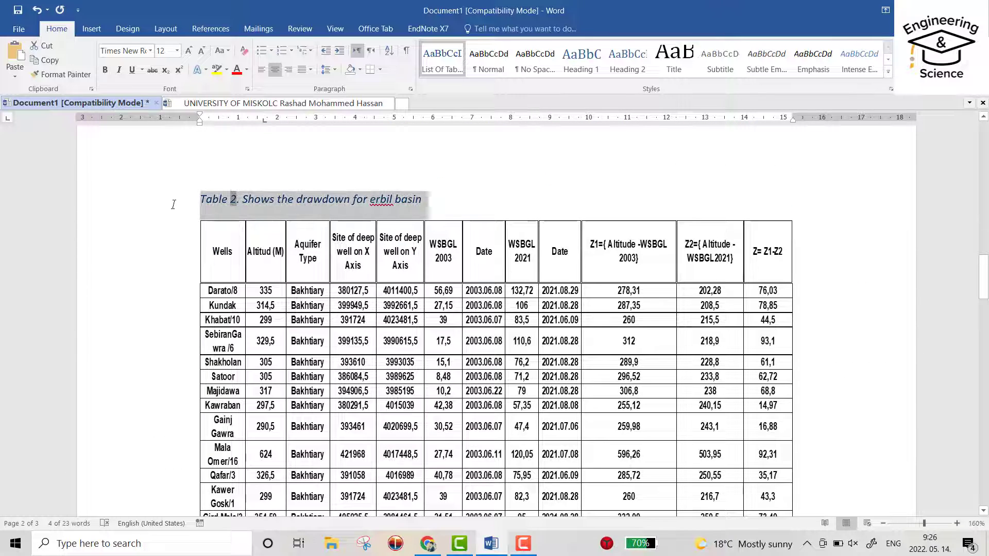
click(454, 63)
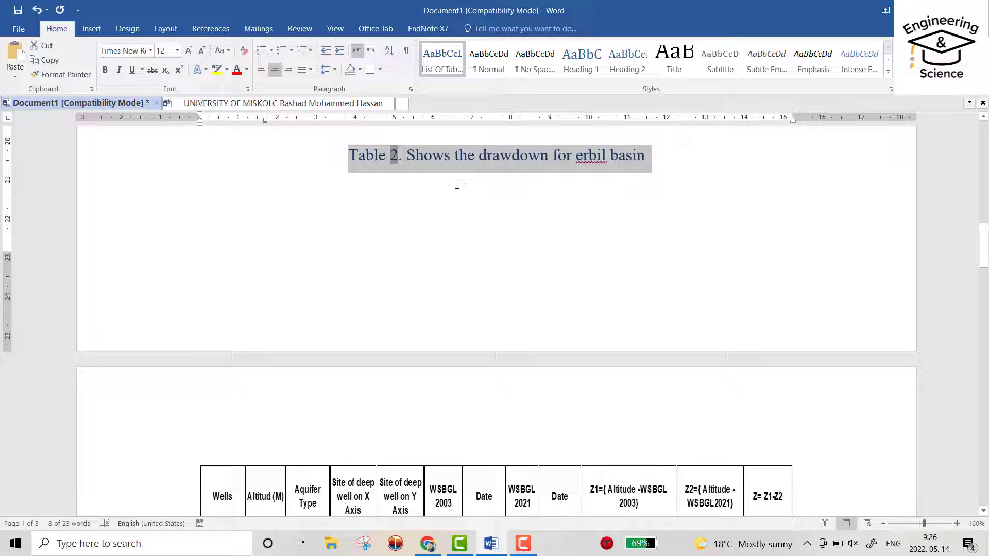
scroll(347, 214, up, 5)
click(336, 255)
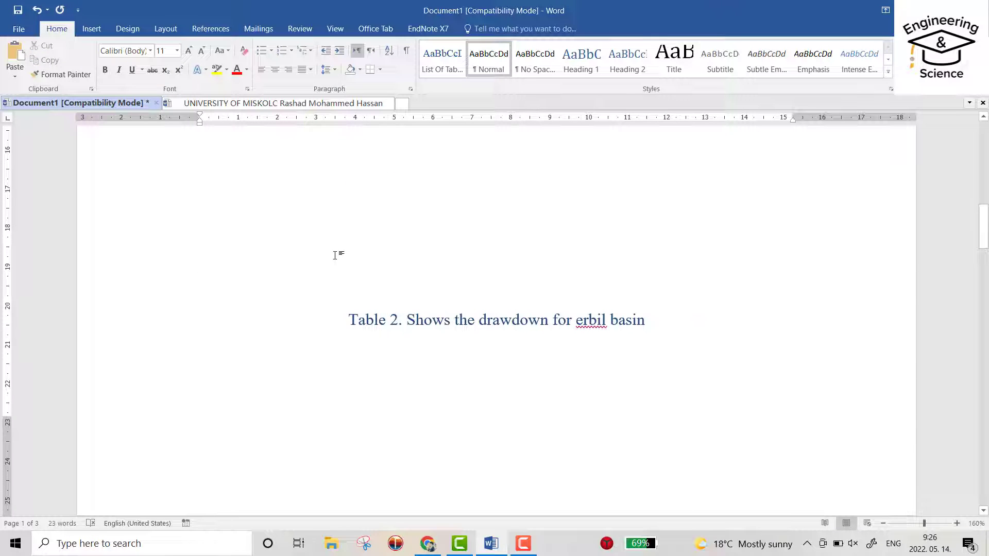
key(Return)
key(Return)
key(Return)
key(Return)
key(Return)
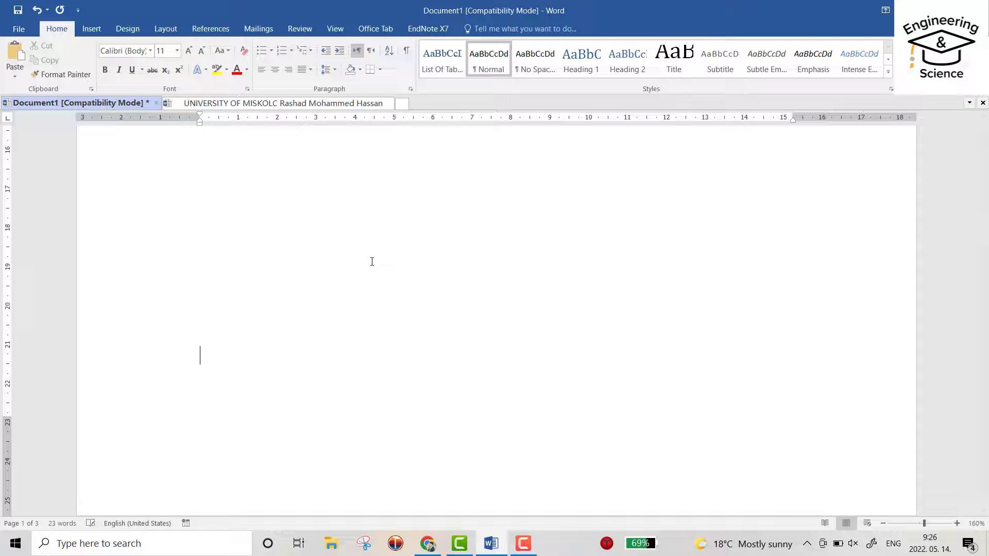
scroll(372, 261, down, 5)
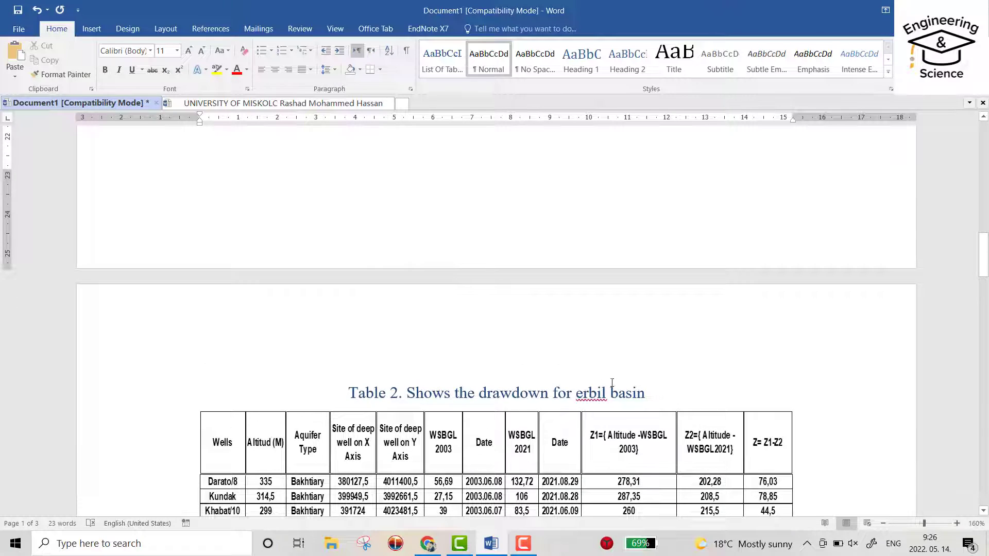
scroll(612, 383, down, 20)
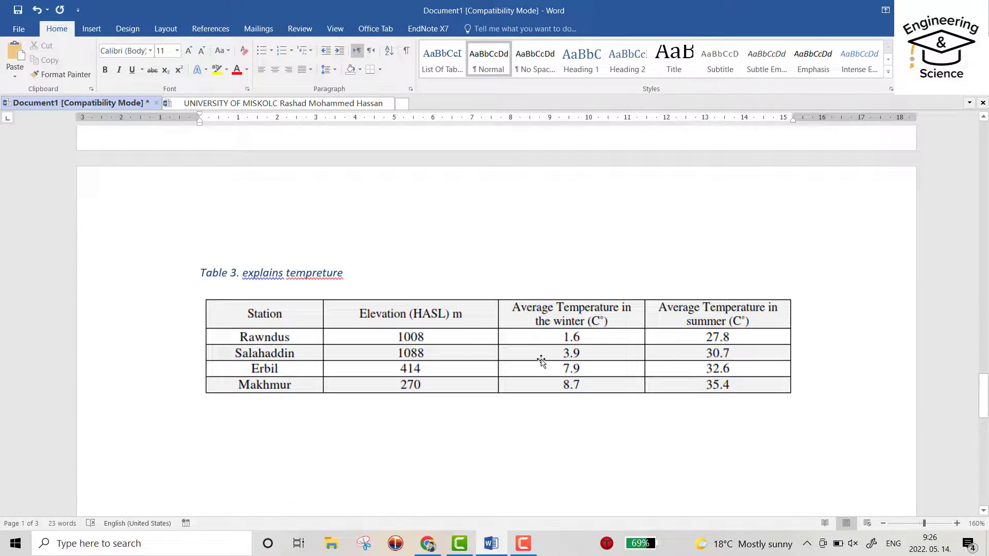
- Style the Table 3 caption as List Of Tables and move it down beside its table
drag(348, 266, 161, 261)
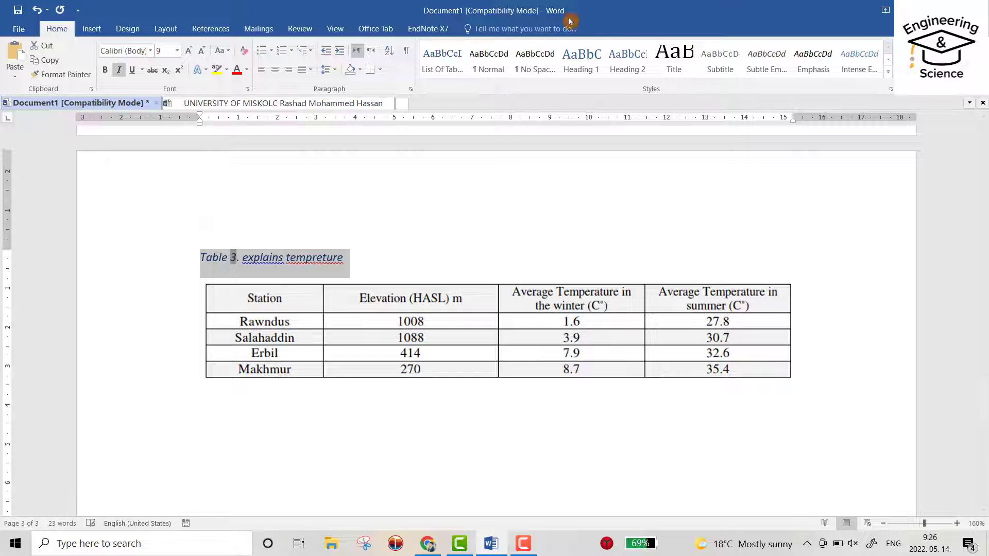
click(439, 58)
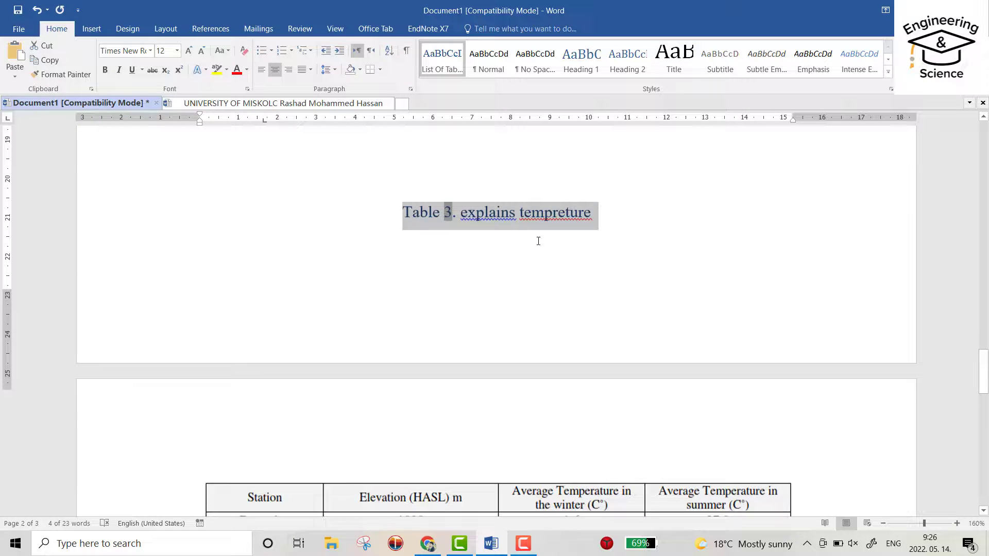
scroll(539, 241, up, 1)
click(410, 199)
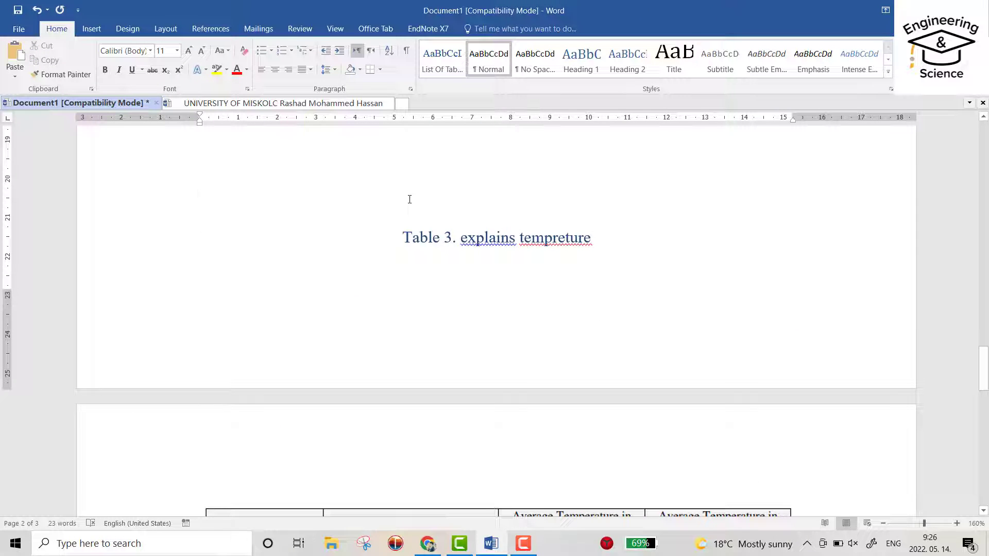
key(Return)
key(Return)
key(Return)
scroll(548, 216, down, 5)
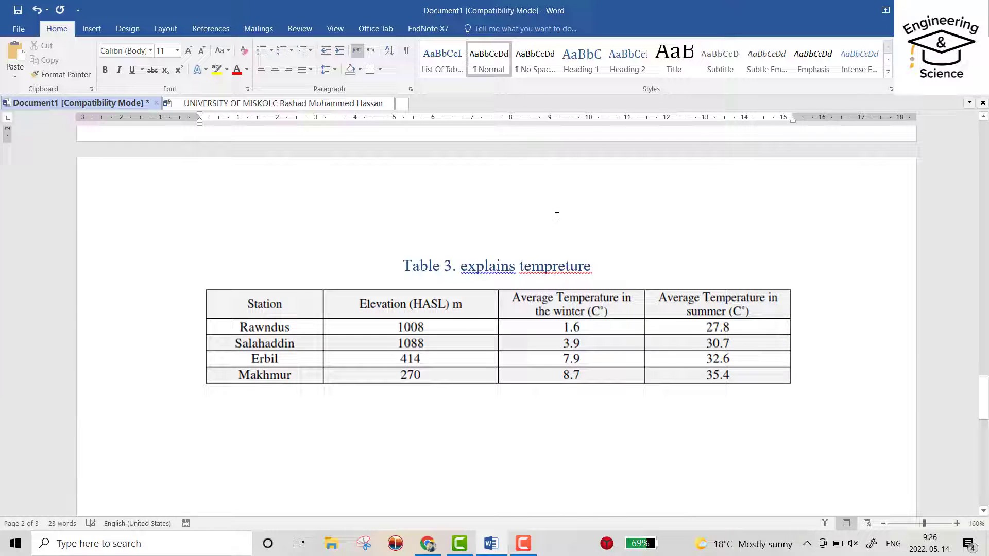
scroll(544, 240, down, 10)
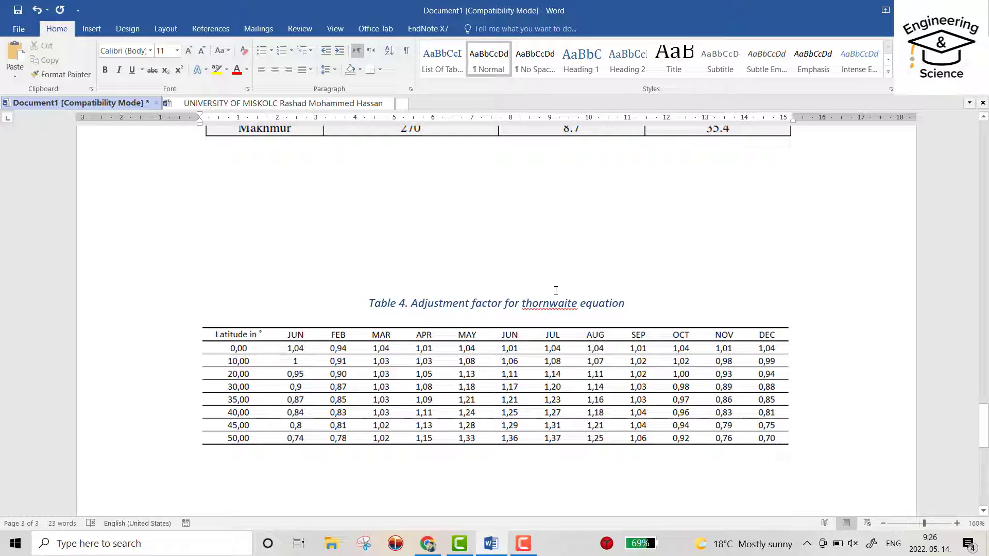
- Apply the List Of Tables style to the Table 4 caption
drag(637, 307, 368, 305)
click(444, 68)
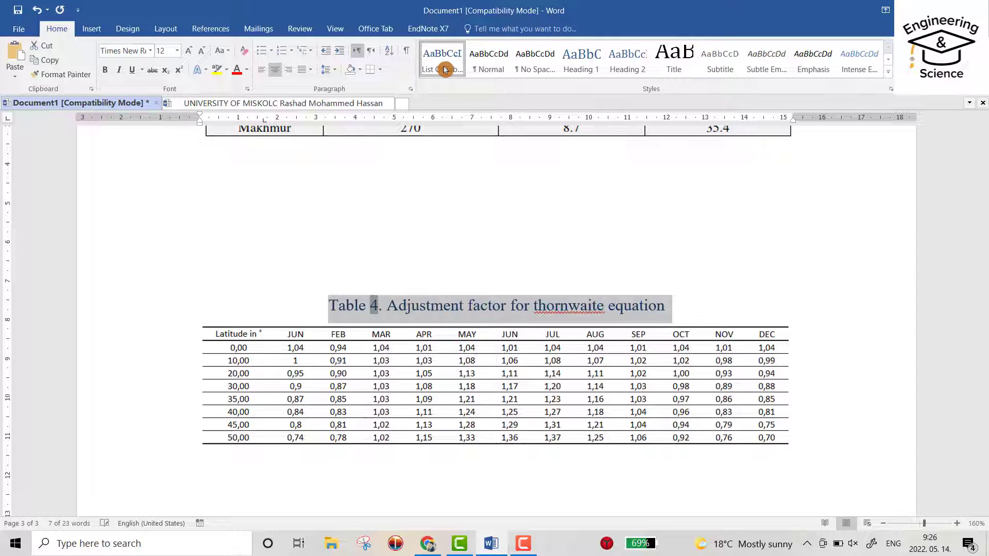
click(516, 237)
scroll(530, 251, down, 20)
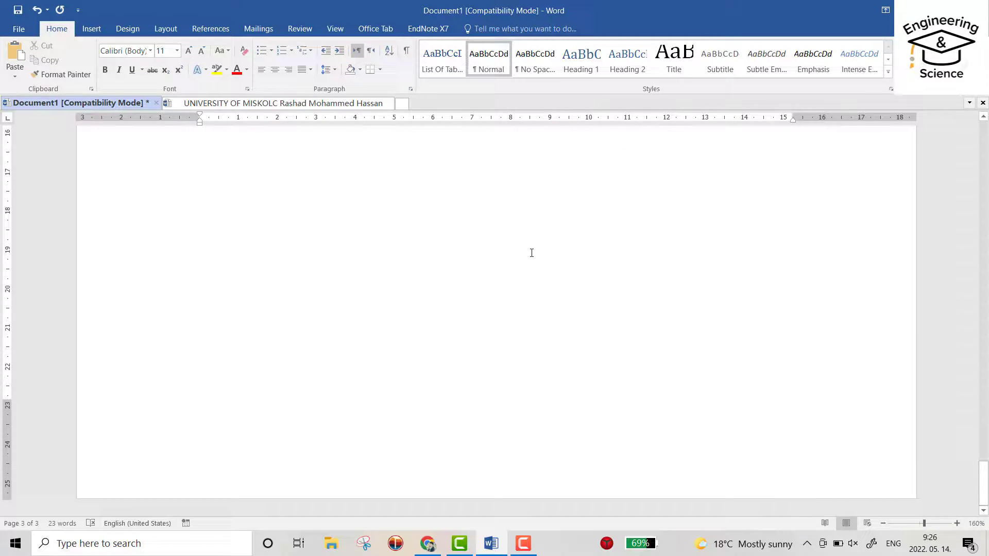
scroll(532, 253, up, 15)
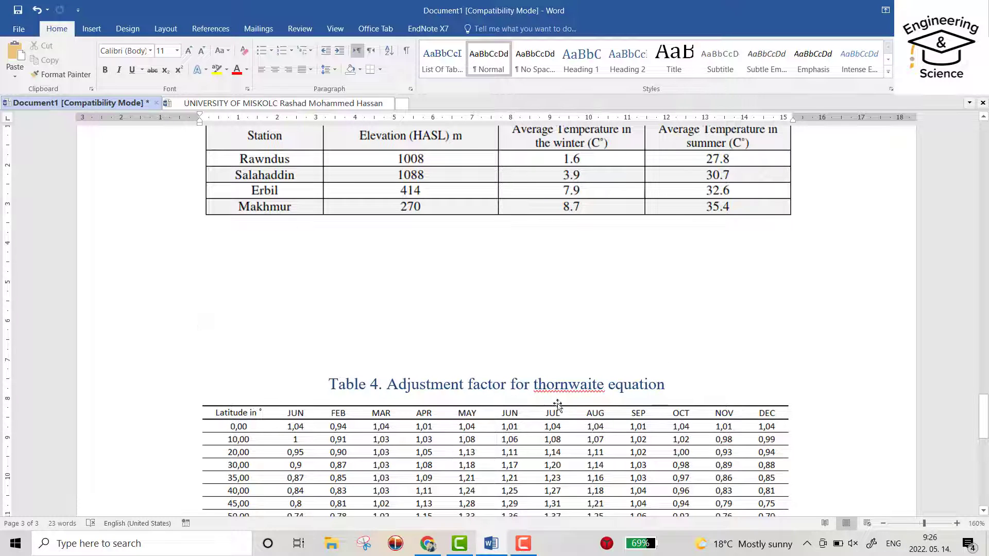
- Change the List Of Tables style's line spacing from 1.5 to single
drag(686, 387, 329, 385)
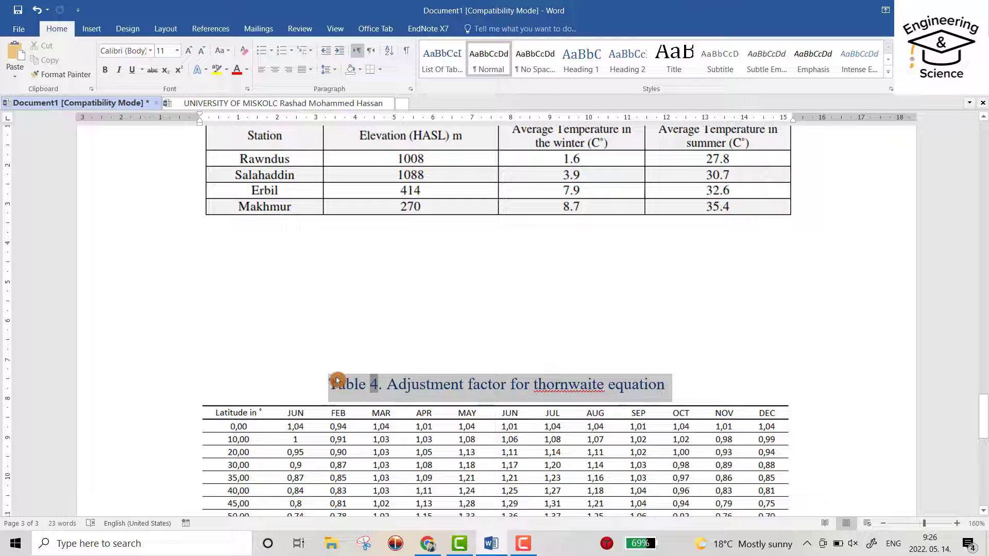
right_click(468, 61)
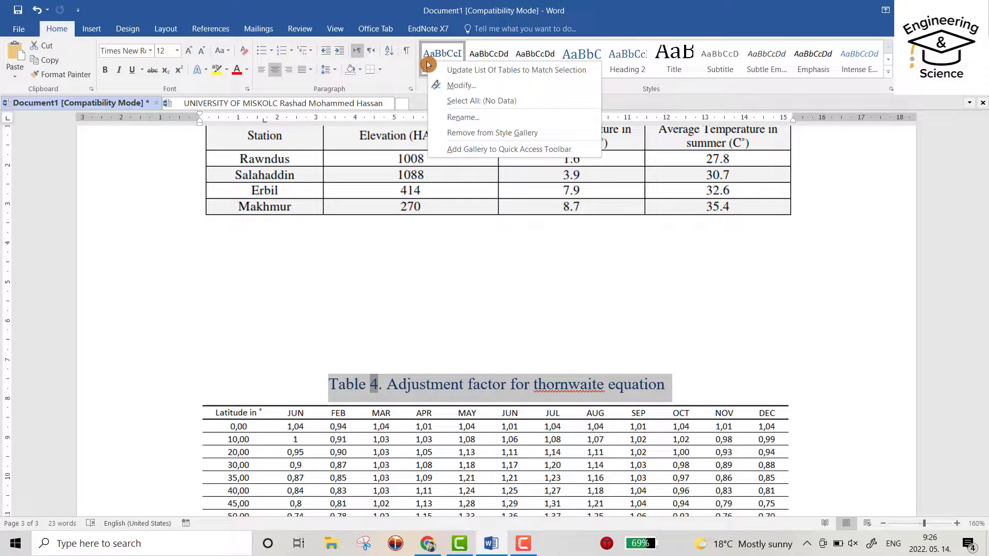
click(462, 90)
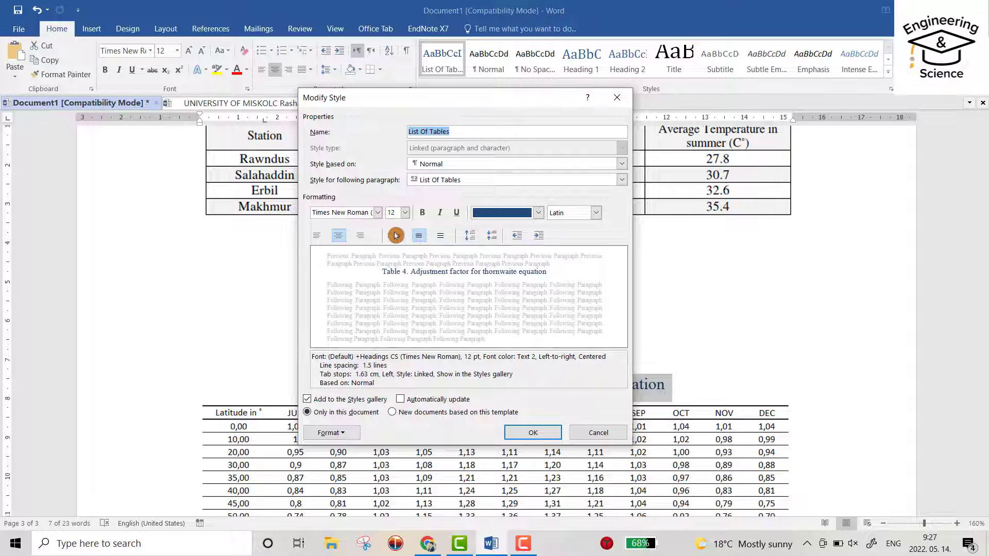
click(396, 235)
click(524, 437)
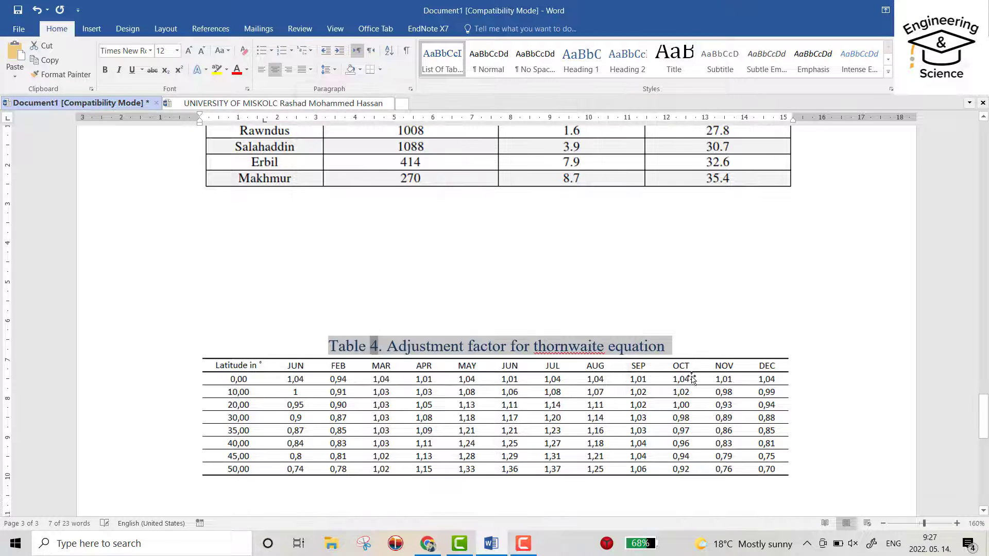
click(832, 333)
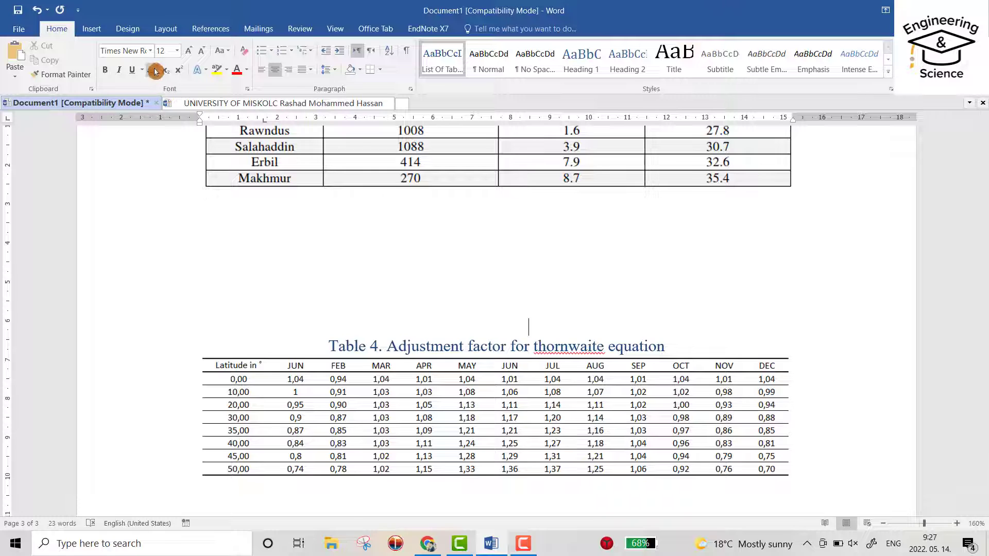
click(210, 29)
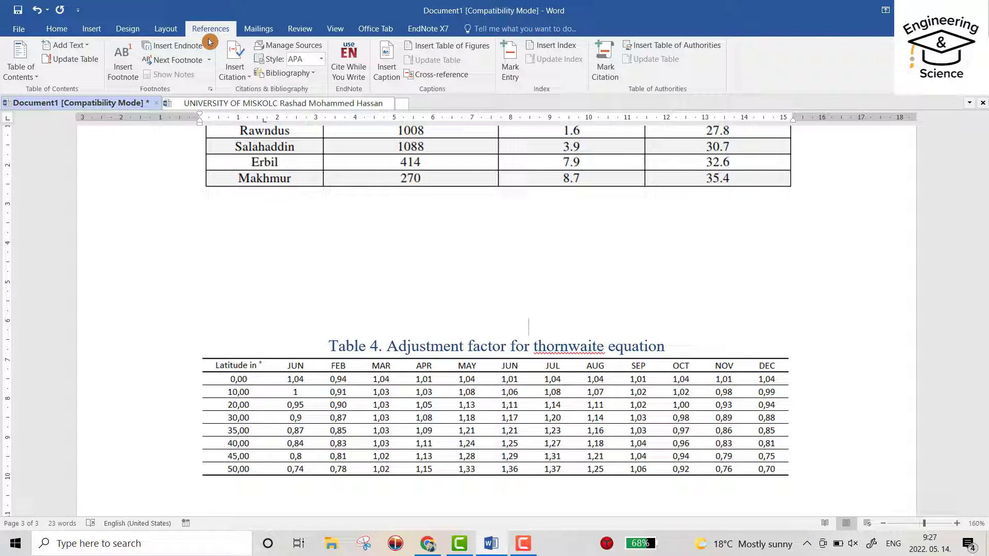
- Dismiss the Table of Figures dialog and insert a page break before Table 1, creating a blank first page
click(458, 49)
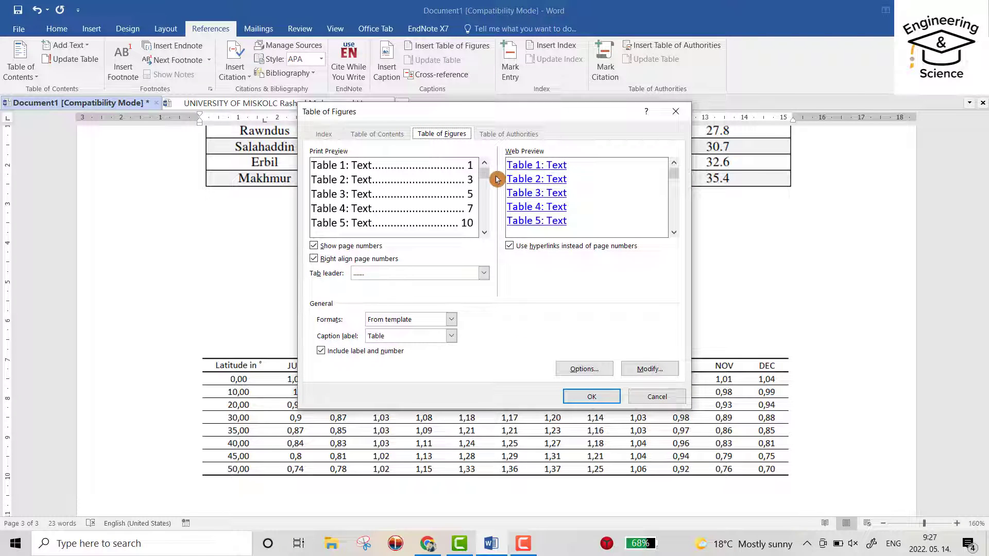
click(675, 112)
scroll(731, 247, up, 10)
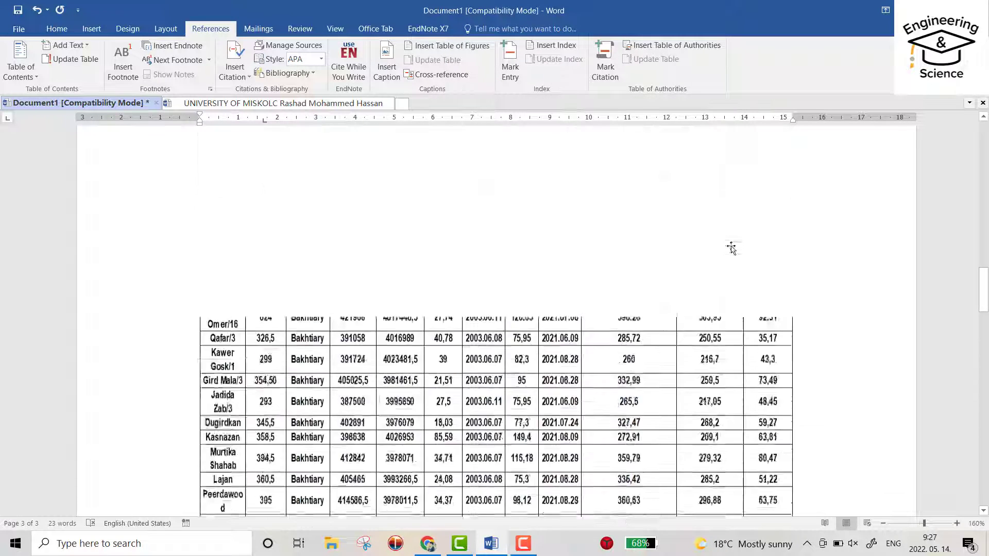
scroll(732, 247, up, 15)
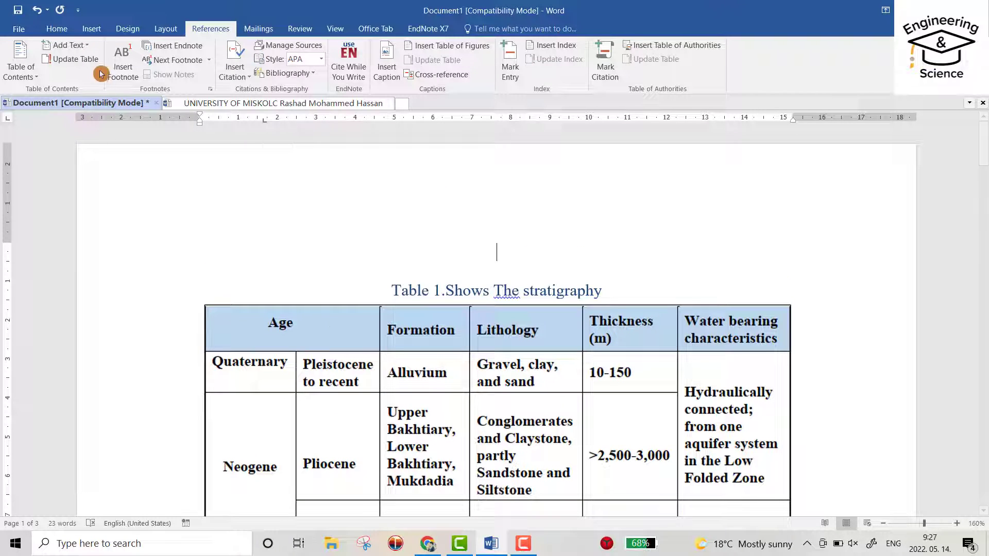
click(68, 30)
click(92, 29)
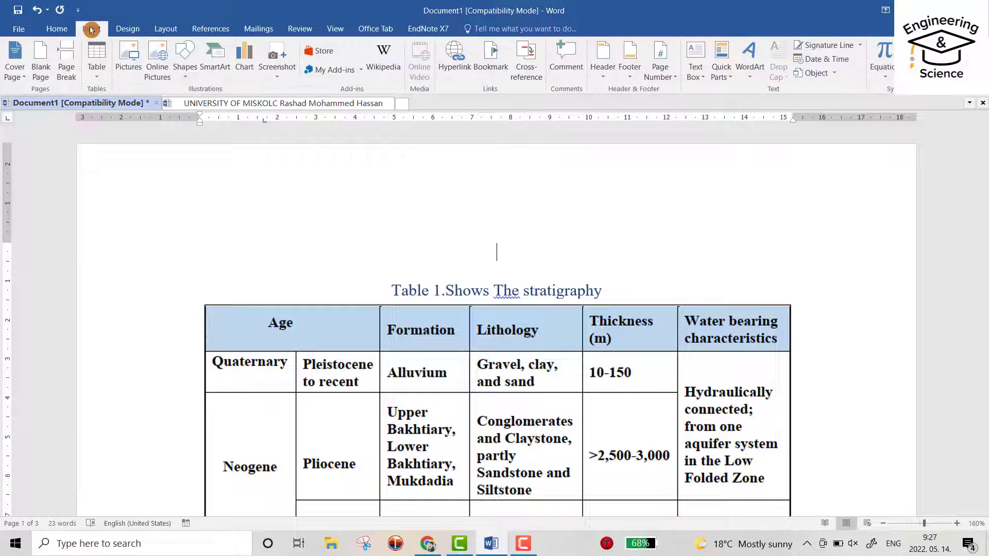
click(66, 65)
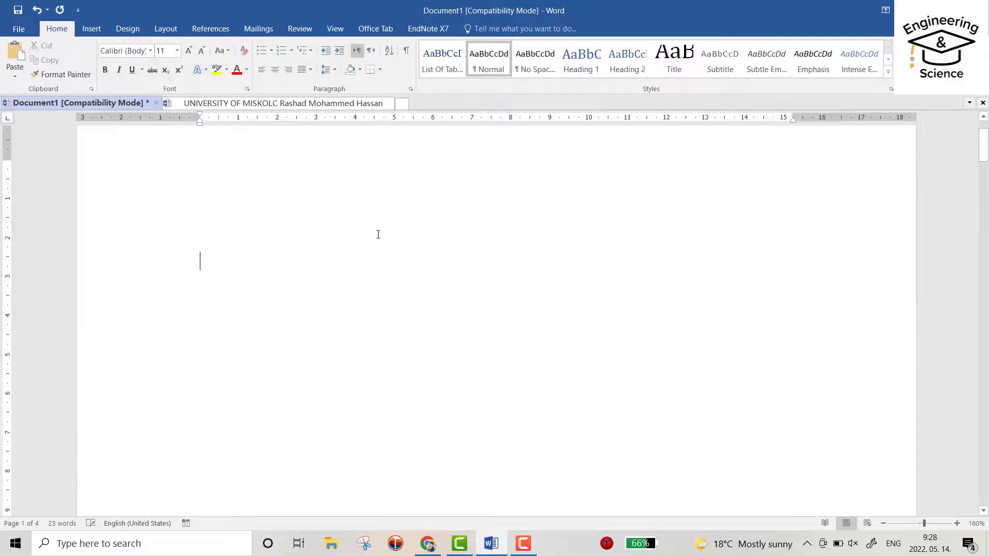
scroll(379, 225, up, 1)
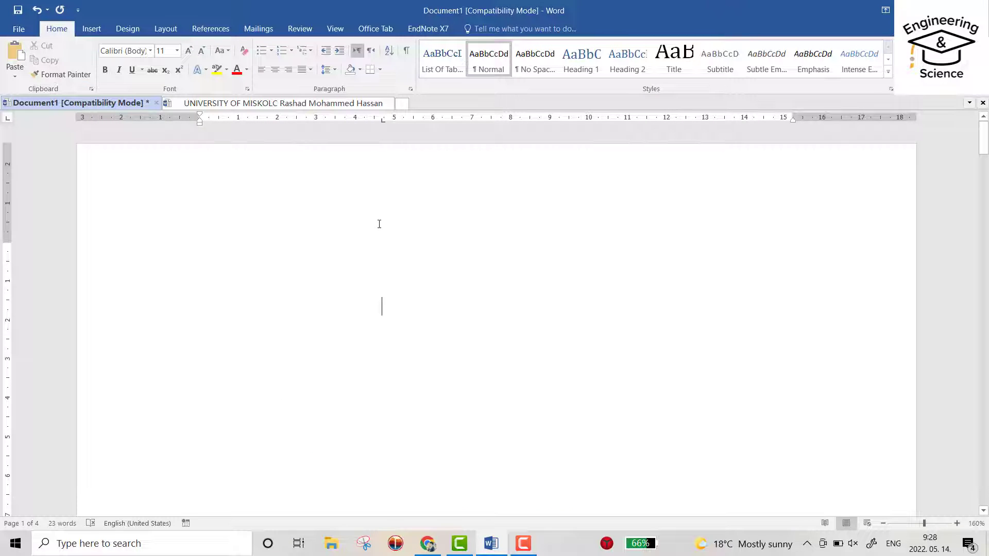
double_click(332, 255)
click(332, 259)
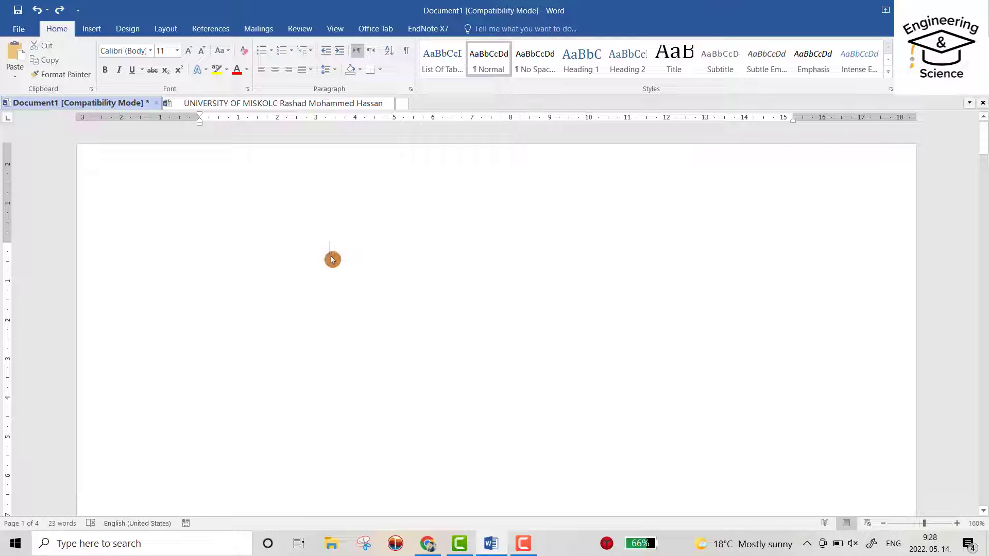
- Insert a table of figures for the captions with dotted tab leaders and hyperlinks kept on
click(210, 29)
click(472, 50)
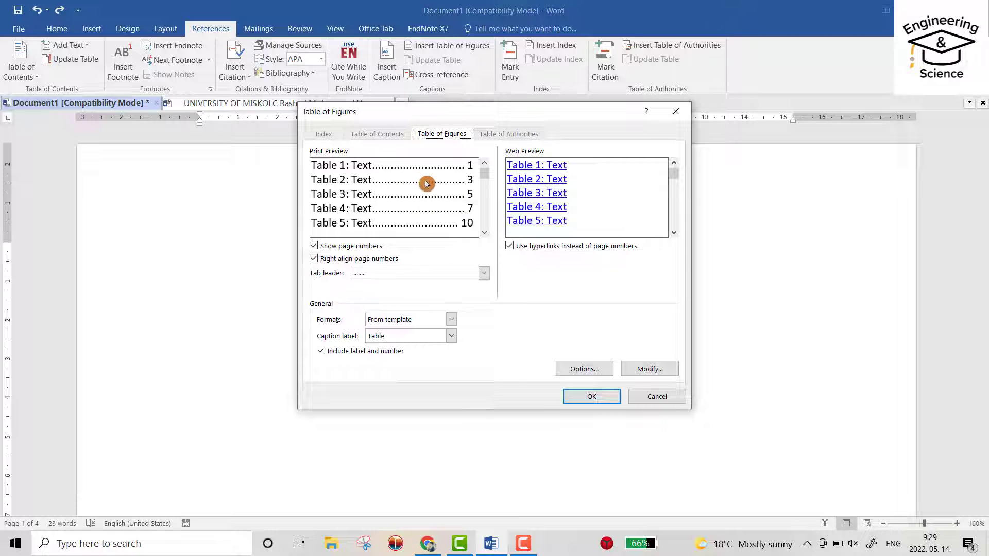
click(483, 274)
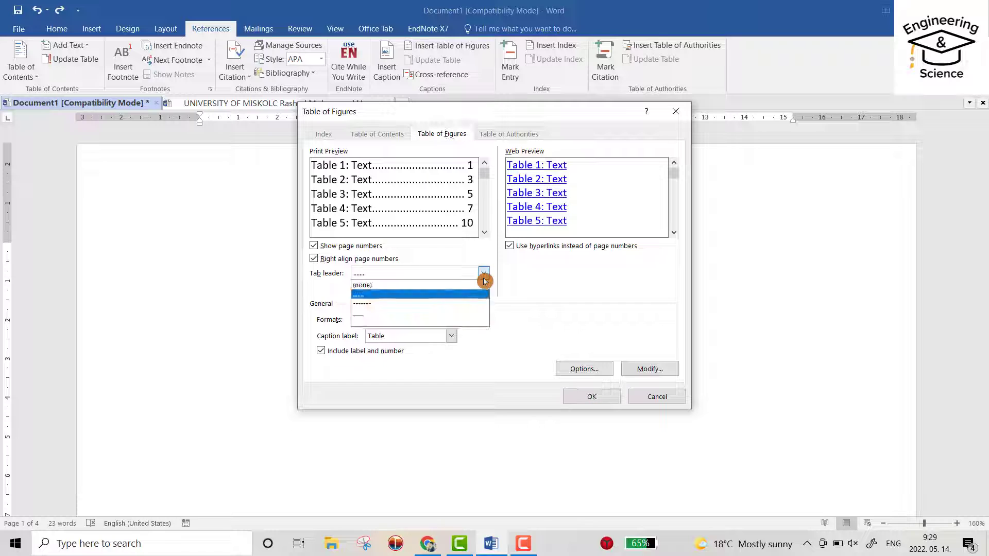
click(360, 318)
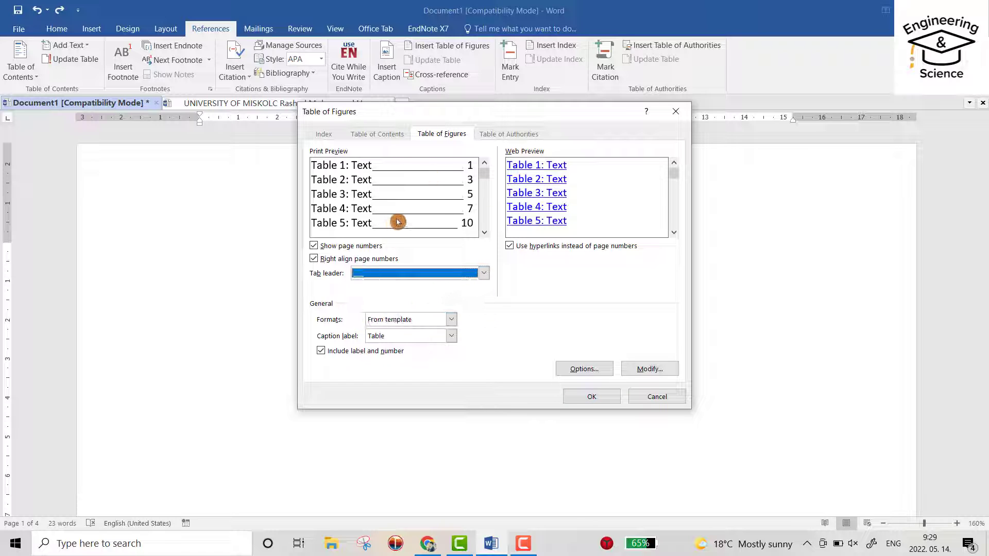
click(510, 246)
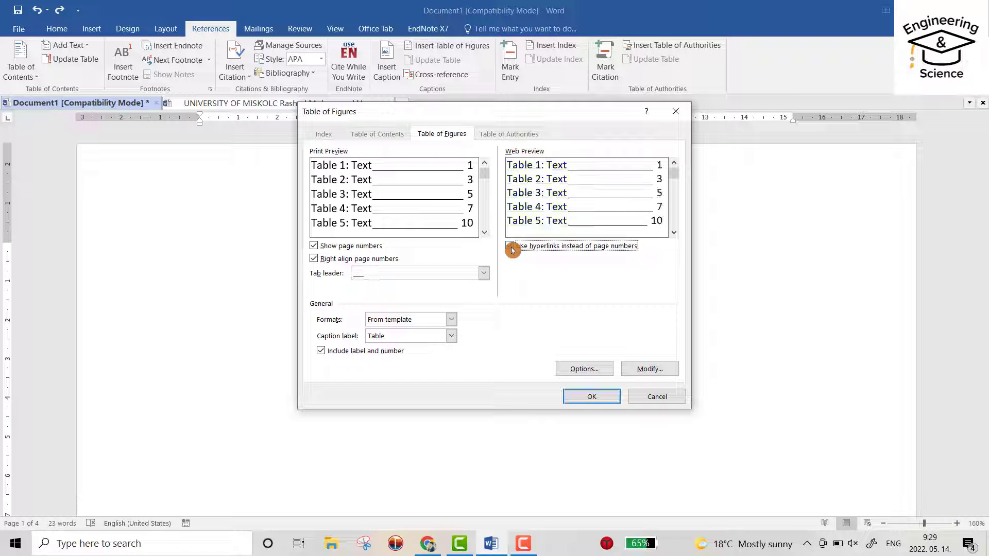
click(510, 246)
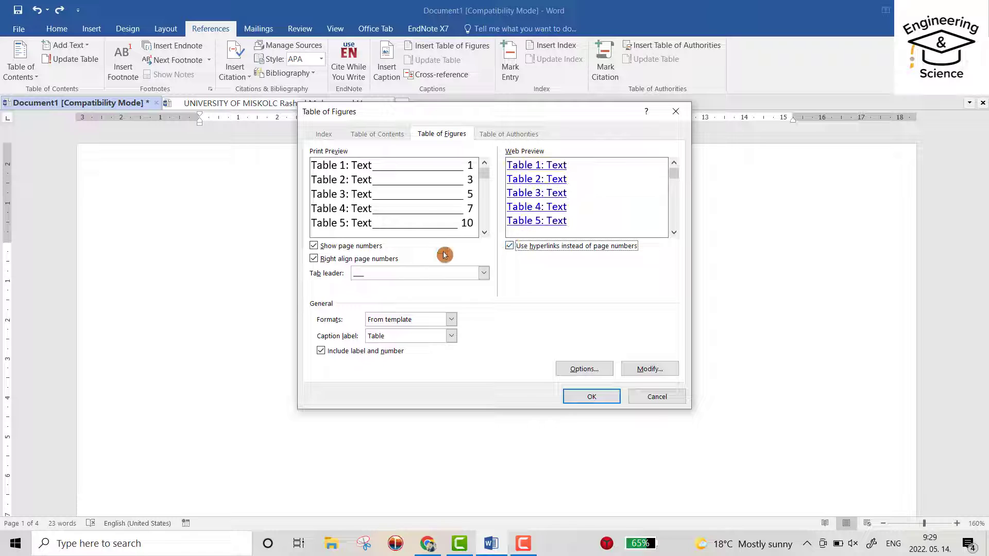
click(483, 273)
click(422, 299)
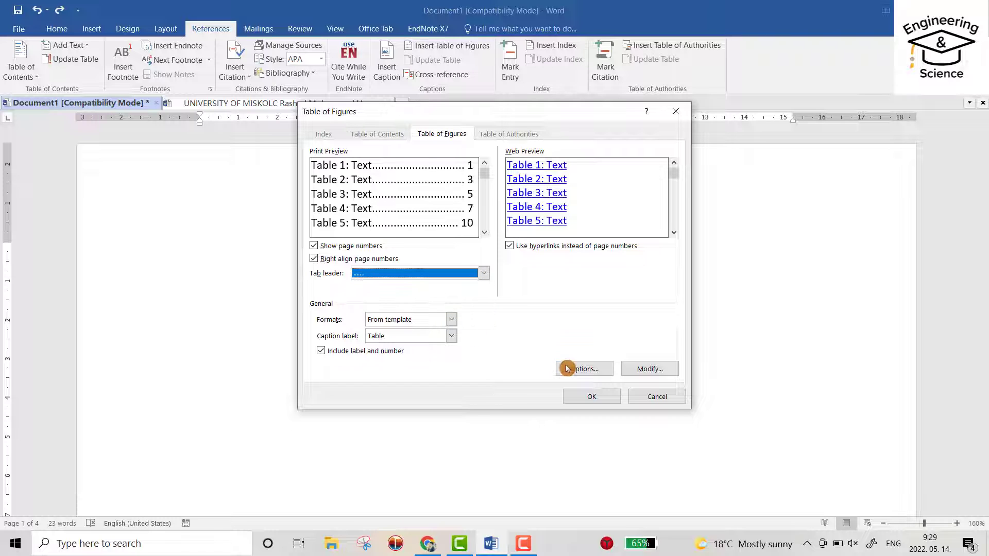
click(587, 398)
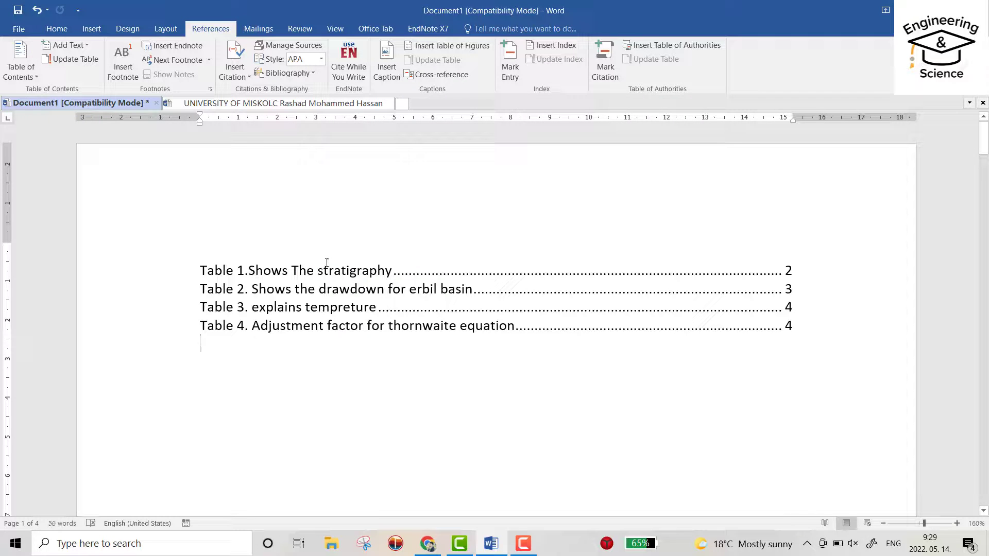
- Type the 'List of Tables' heading above the list, left-aligned
double_click(226, 249)
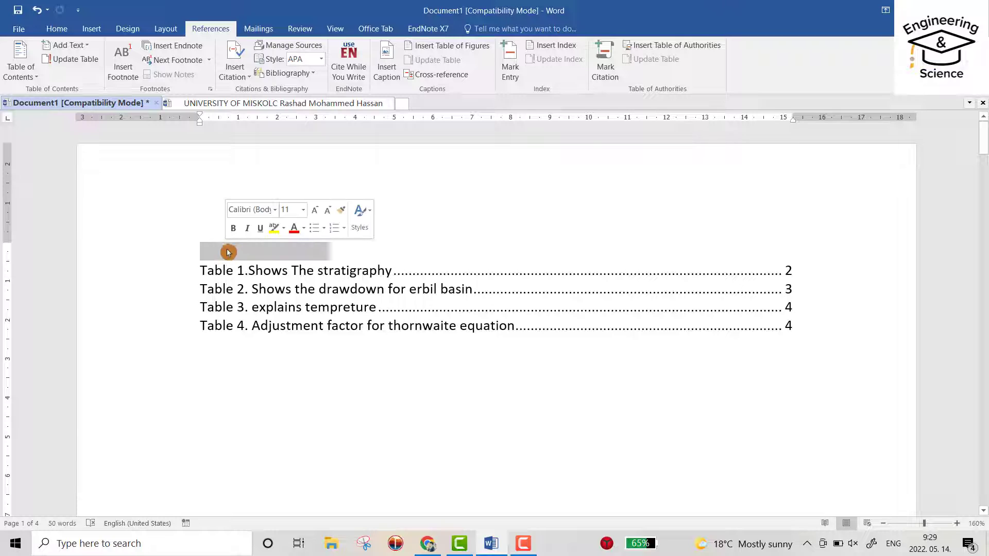
click(236, 252)
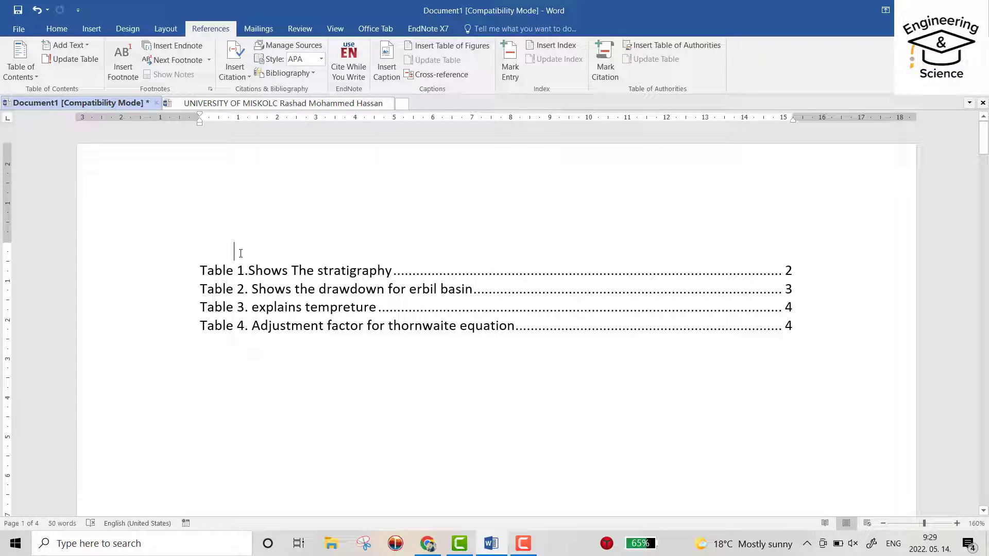
text(List of Tables)
drag(328, 262, 227, 238)
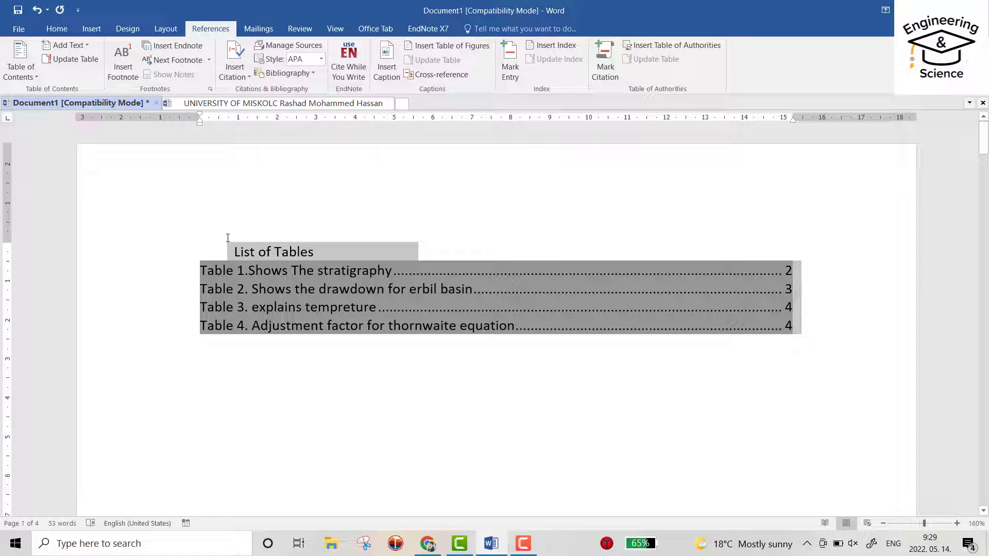
click(42, 54)
click(57, 29)
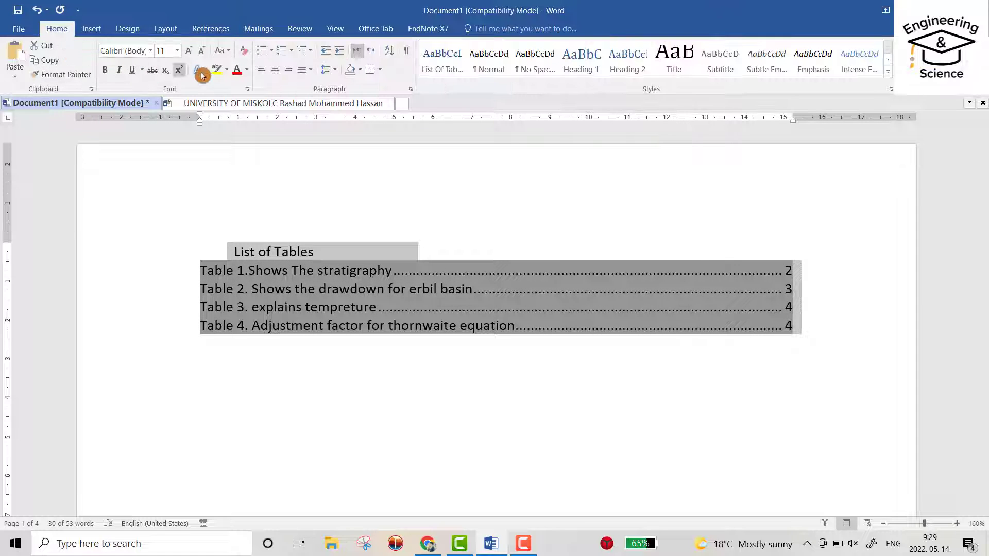
click(275, 71)
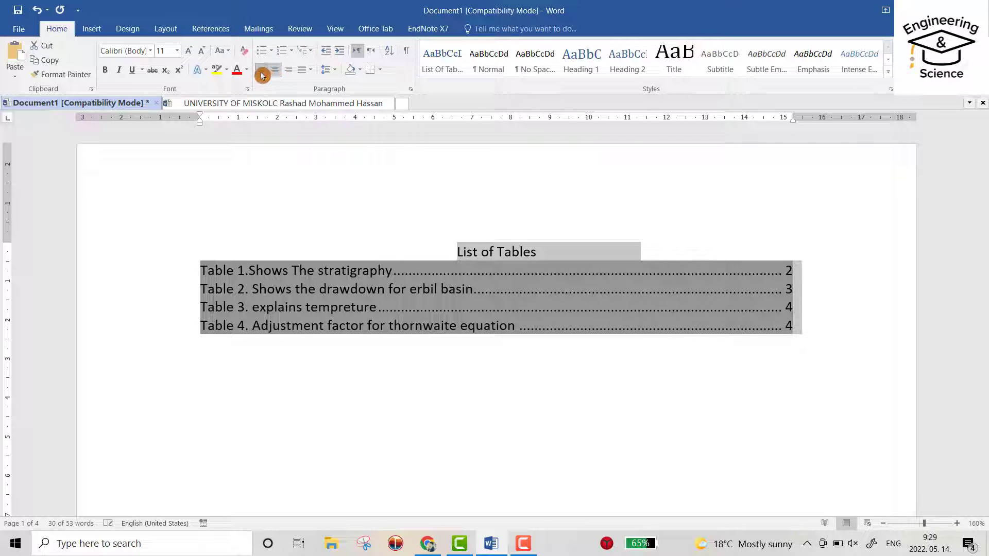
click(262, 75)
- Add a blank line below the heading and make 'List of Tables' bold
click(343, 225)
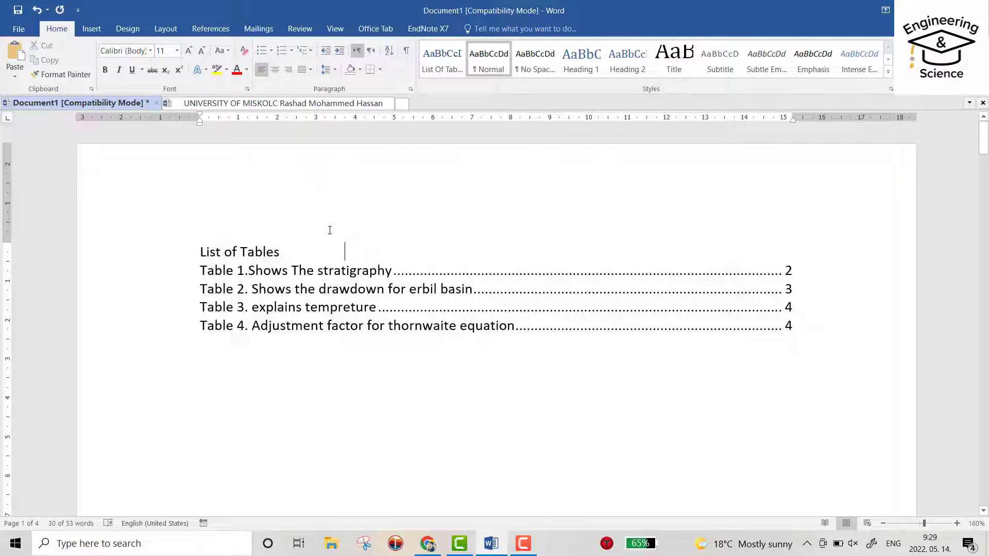
key(Return)
triple_click(298, 246)
click(105, 69)
click(309, 248)
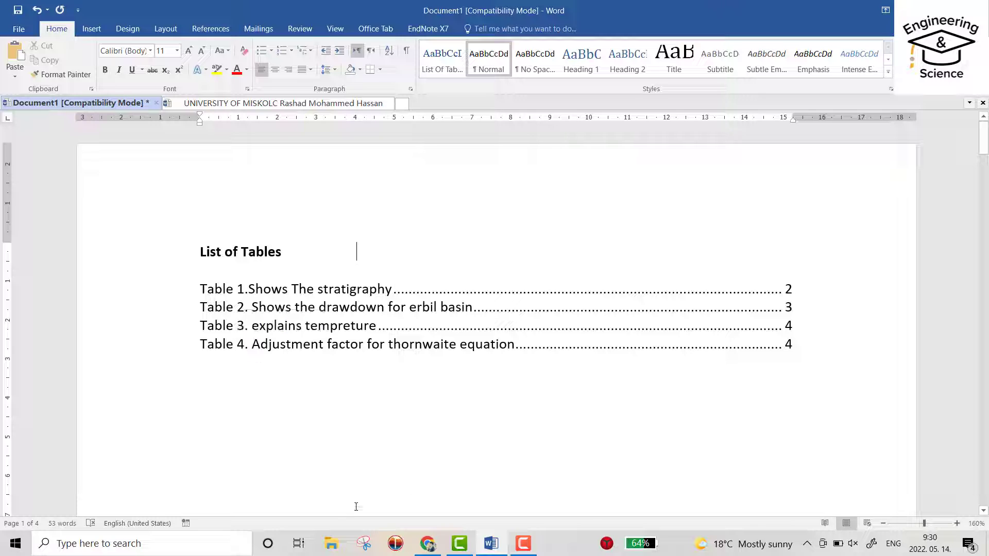
- Copy the monthly PET table from the thesis and paste it onto Document1's blank page
click(219, 106)
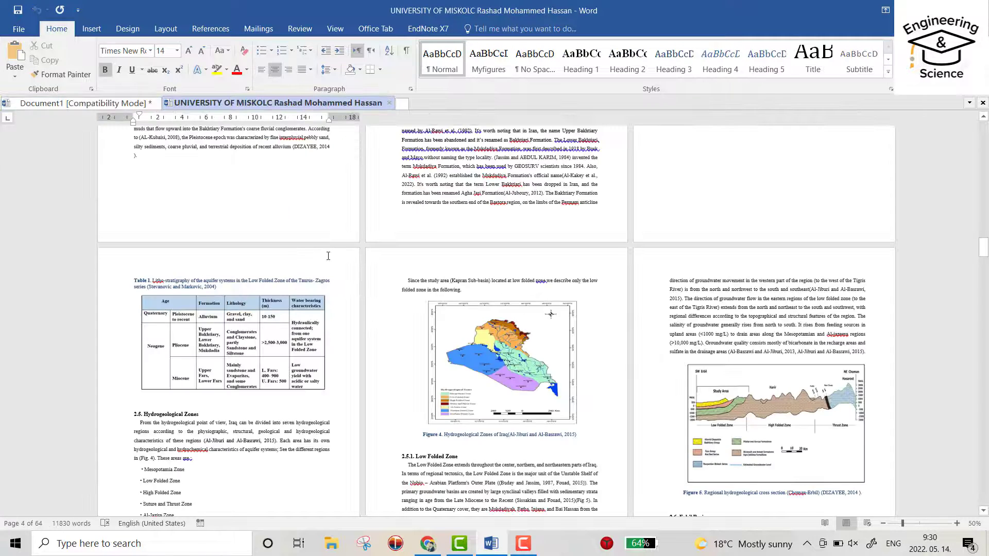
scroll(407, 252, down, 10)
scroll(320, 232, down, 8)
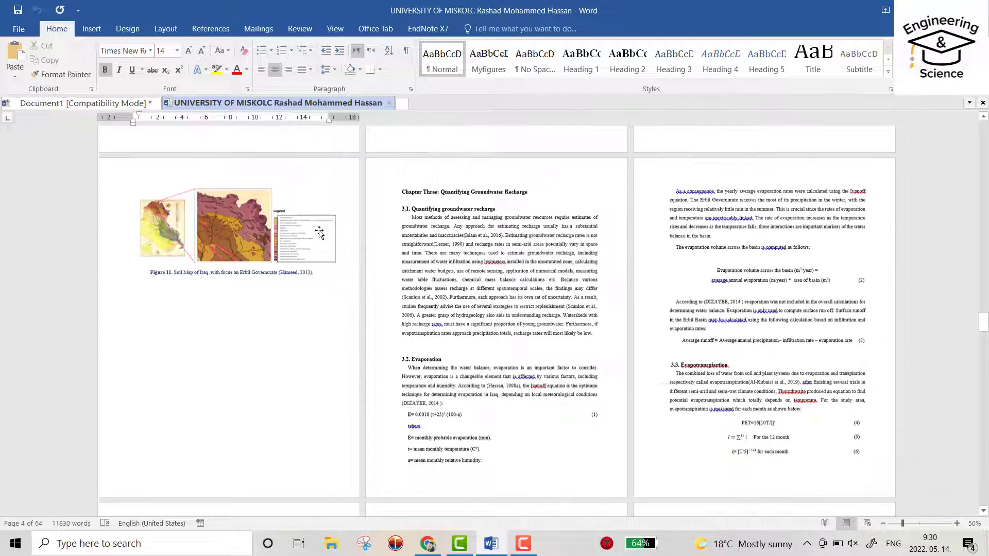
click(524, 340)
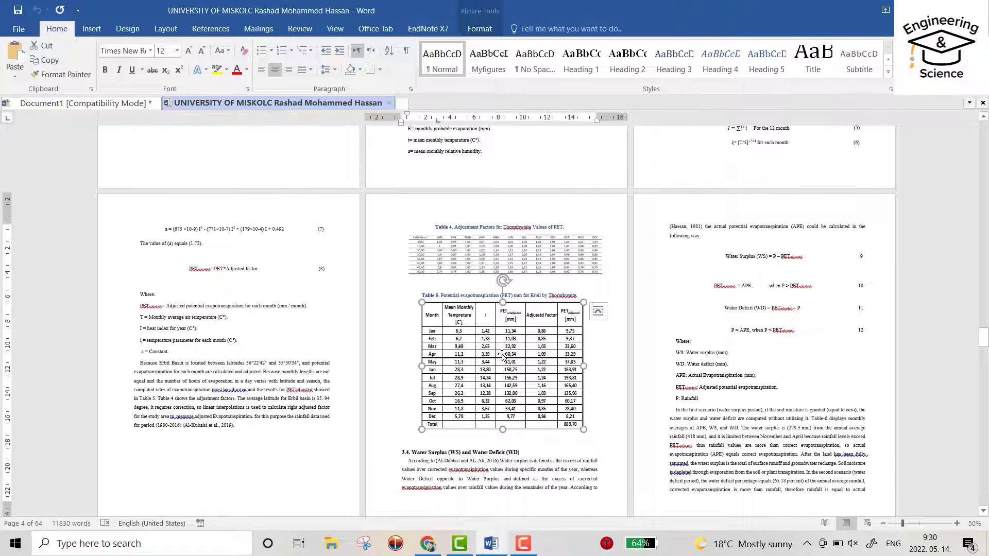
click(67, 102)
scroll(402, 288, down, 6)
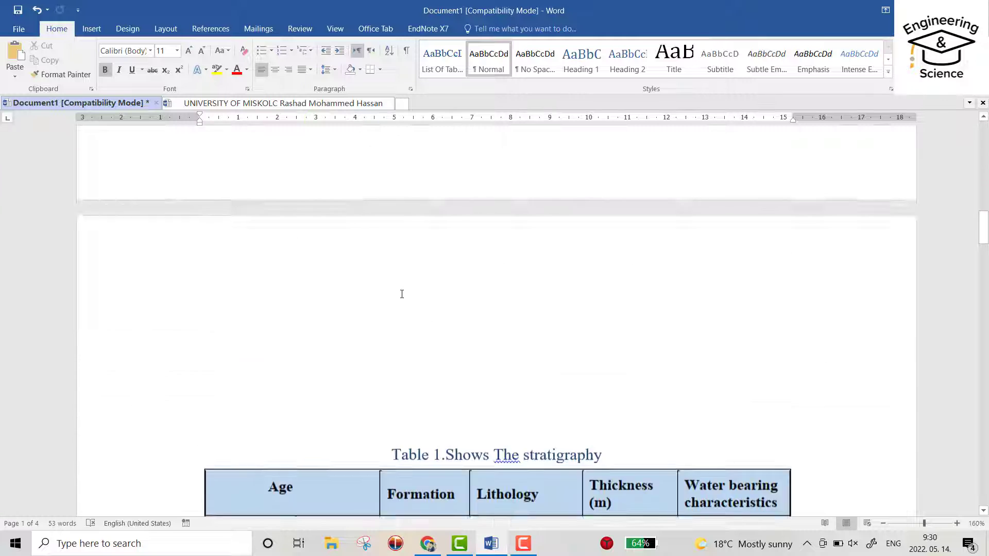
scroll(401, 294, down, 10)
click(264, 225)
key(ctrl+v)
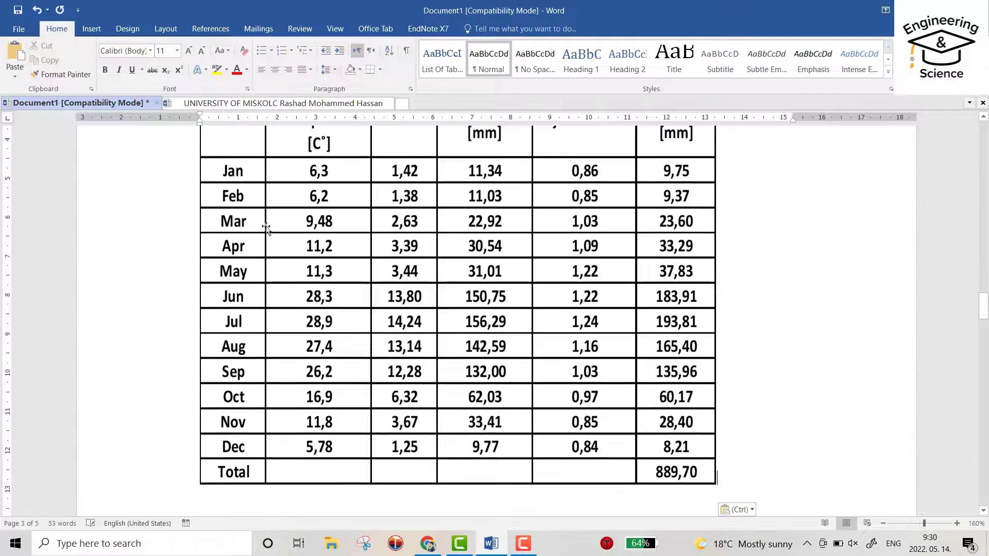
scroll(470, 345, up, 3)
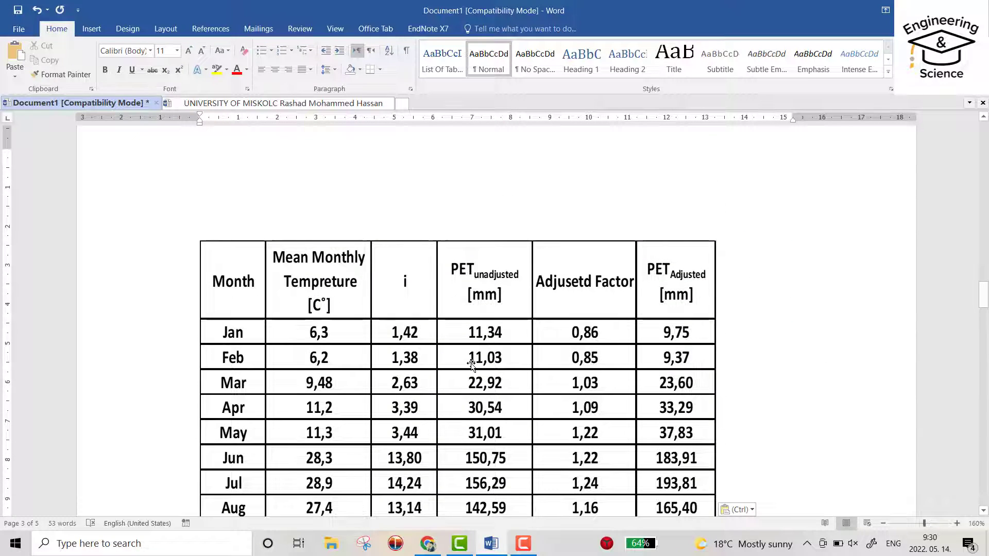
- Caption the table 'Table 2. PETadjusted' and apply the List Of Tables style to it
right_click(471, 364)
click(499, 314)
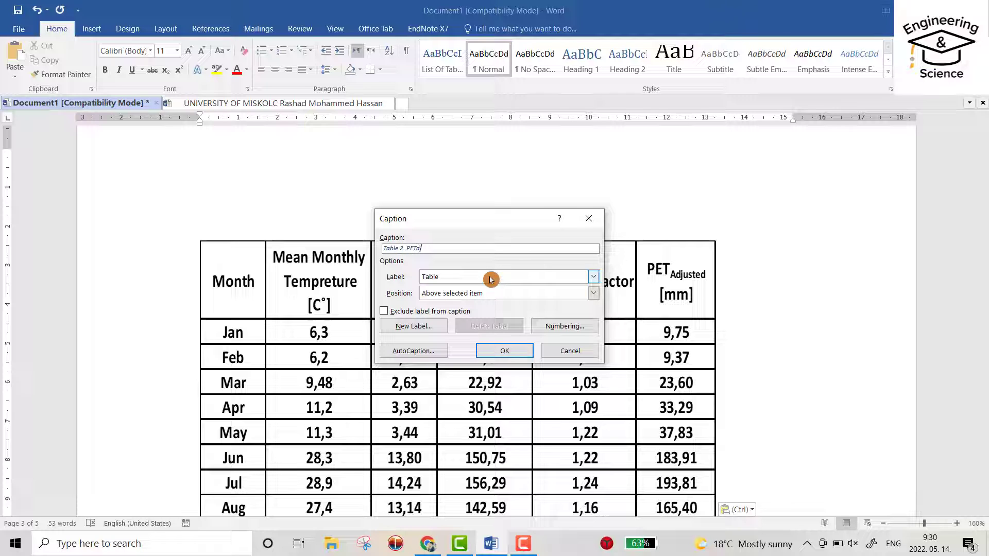
text(justed)
click(504, 351)
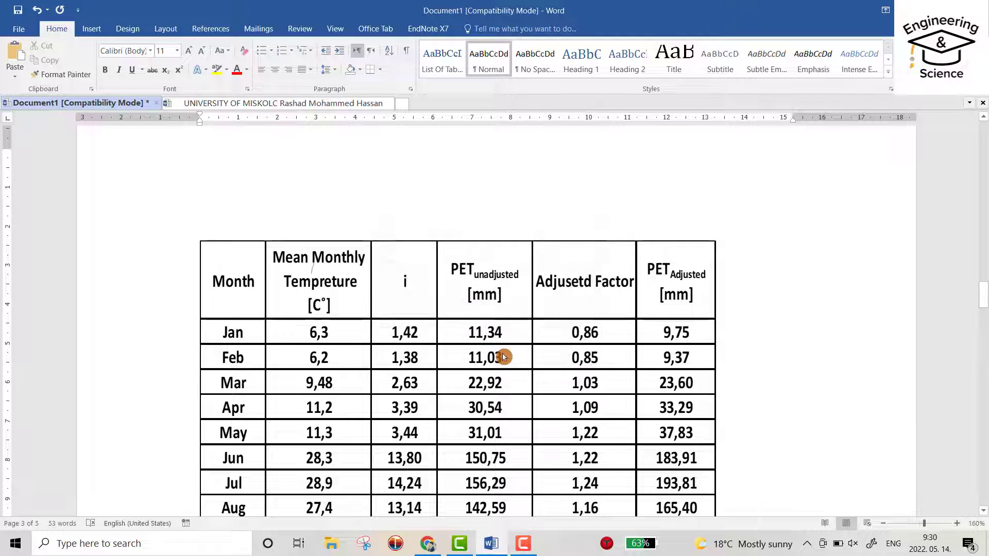
click(188, 249)
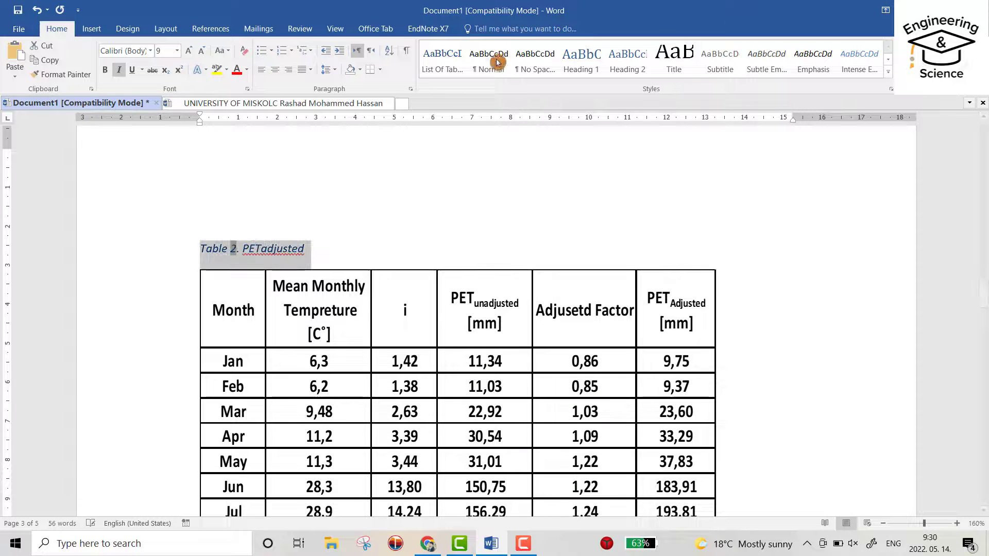
click(441, 61)
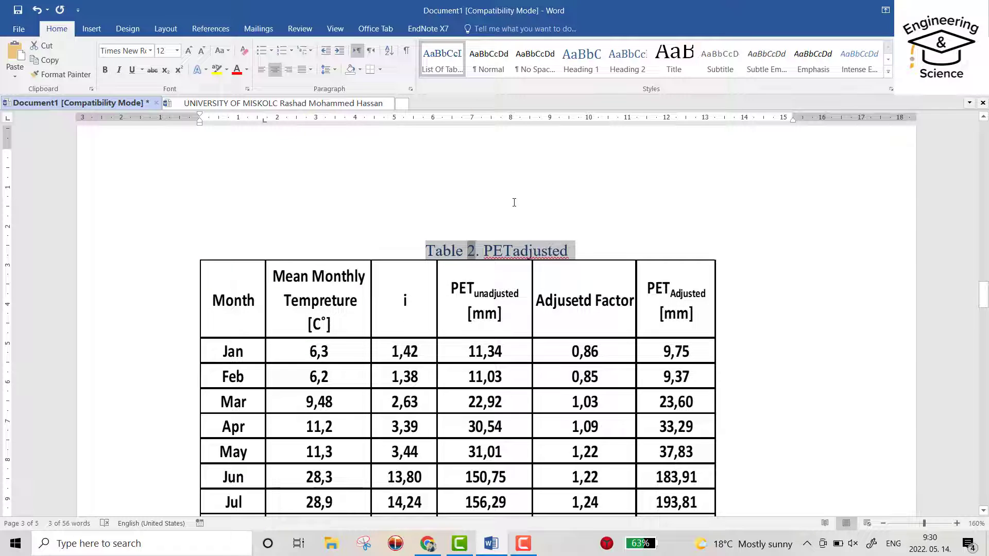
click(514, 203)
scroll(458, 216, up, 15)
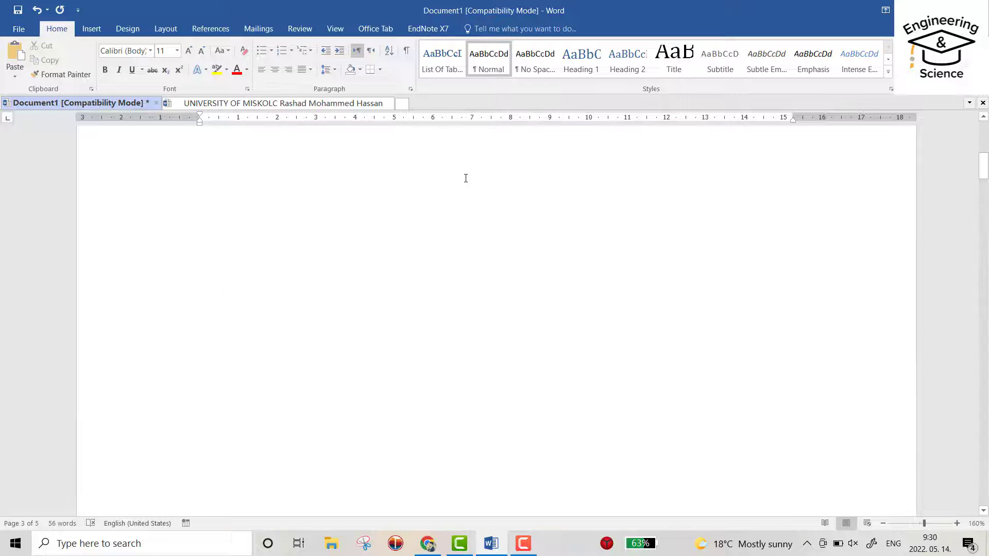
- Update the entire List of Tables field to add the PETadjusted entry and renumber pages
scroll(466, 173, up, 1)
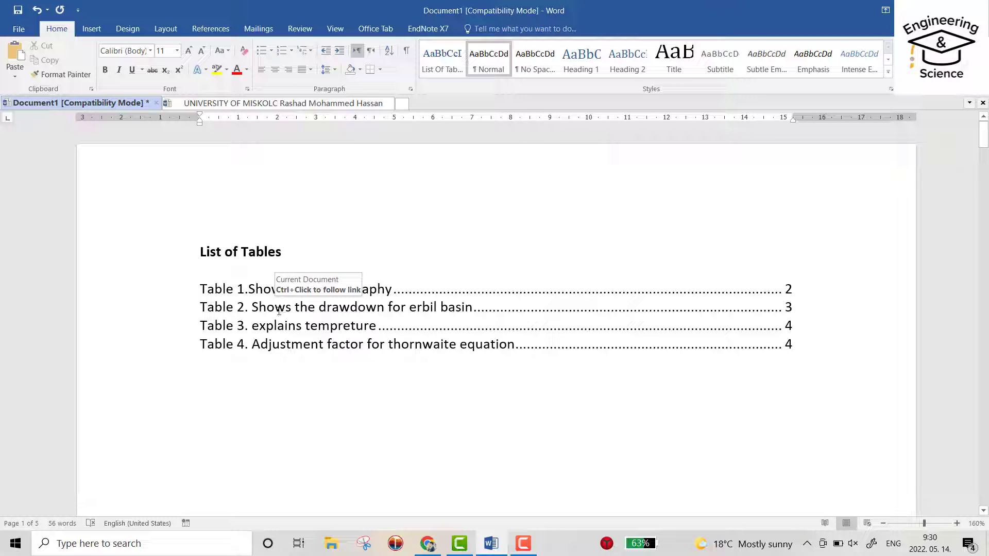
right_click(278, 311)
click(331, 386)
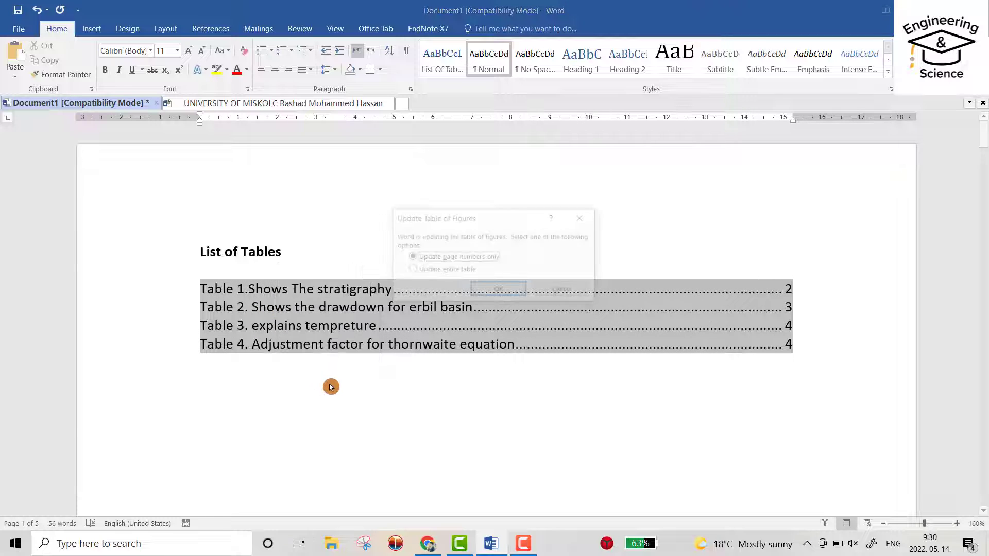
click(444, 269)
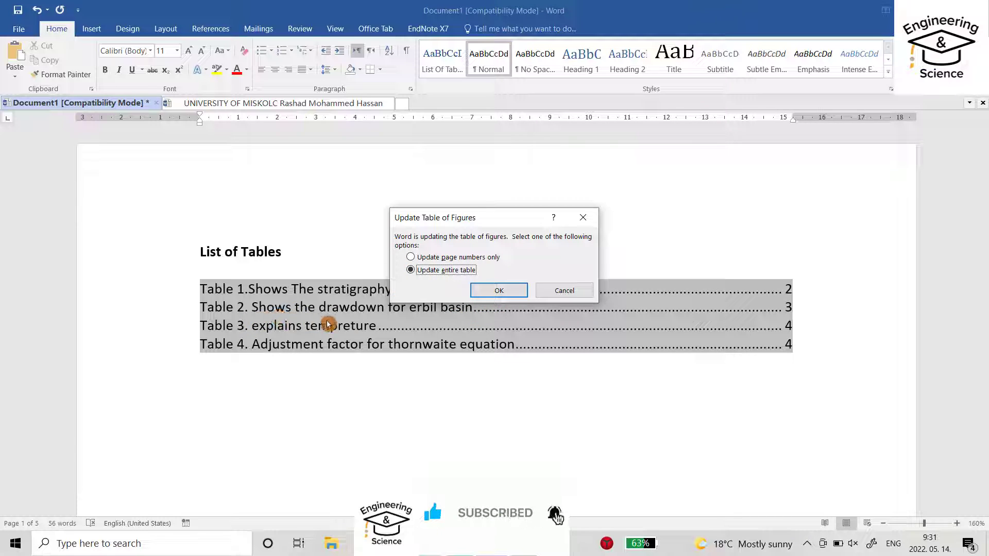
click(498, 291)
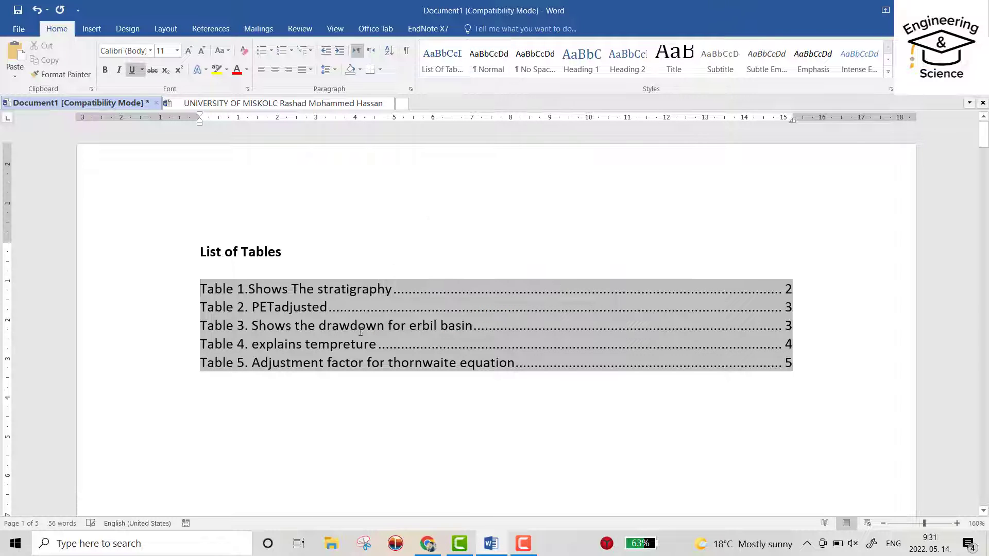